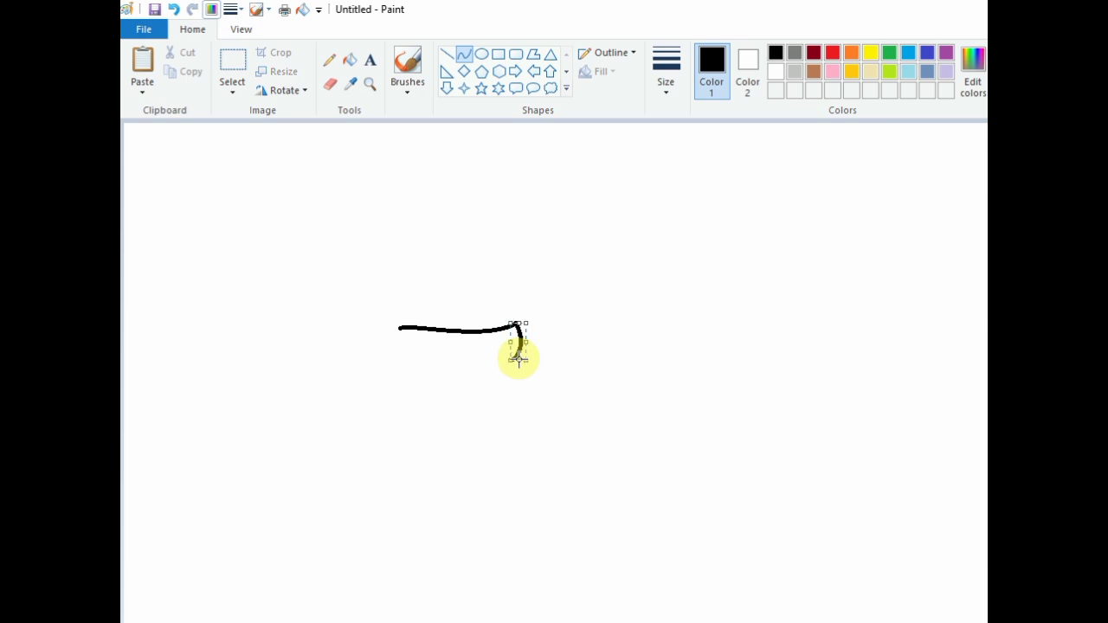
Finish the hair tuft outline with a curved front end, a rounded back end and a wavy lower edge
{"action": "mouse_move", "coordinate": [518, 359]}
{"action": "left_mouse_down"}
{"action": "mouse_move", "coordinate": [515, 376]}
{"action": "mouse_move", "coordinate": [524, 372]}
{"action": "left_mouse_up"}
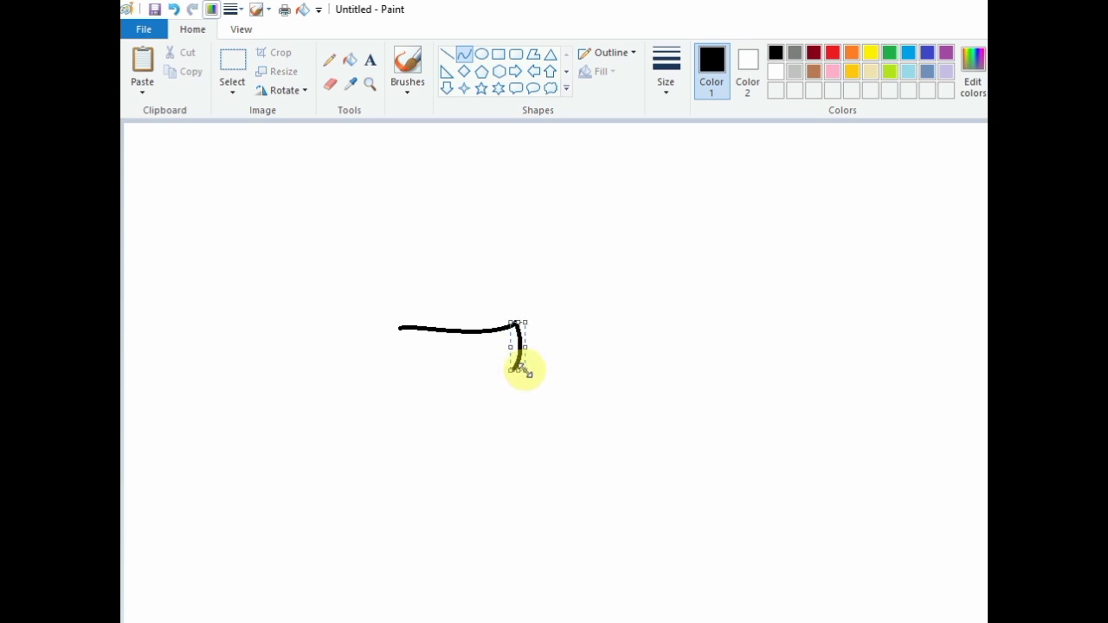
{"action": "left_click", "coordinate": [584, 370]}
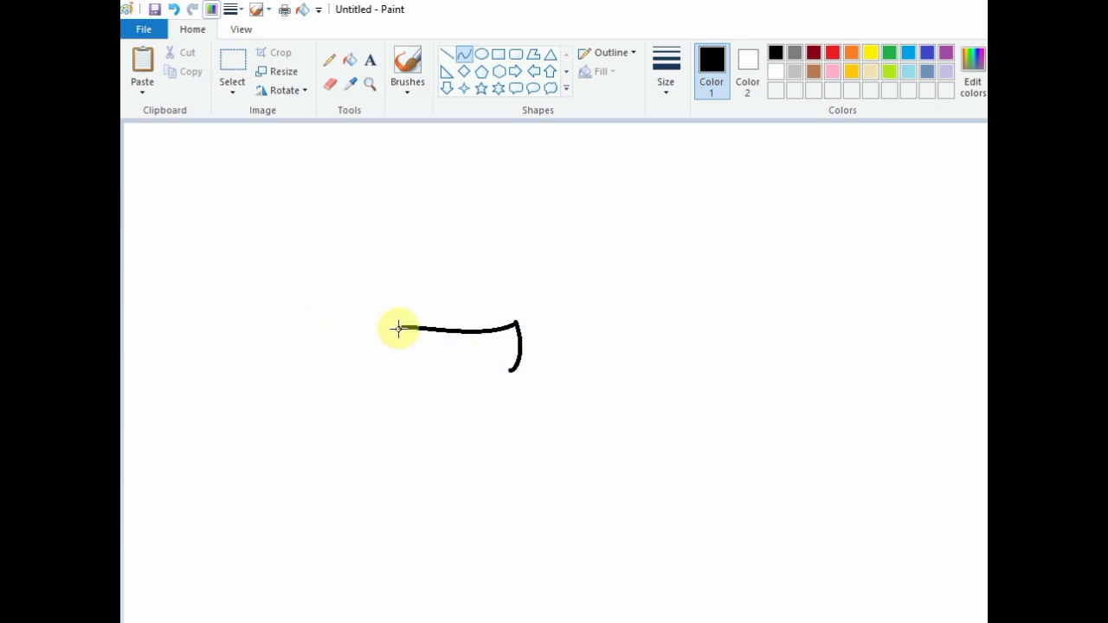
{"action": "left_click_drag", "start_coordinate": [398, 328], "coordinate": [383, 353]}
{"action": "mouse_move", "coordinate": [382, 354]}
{"action": "left_mouse_down"}
{"action": "mouse_move", "coordinate": [390, 324]}
{"action": "mouse_move", "coordinate": [379, 338]}
{"action": "mouse_move", "coordinate": [519, 371]}
{"action": "mouse_move", "coordinate": [421, 370]}
{"action": "mouse_move", "coordinate": [519, 370]}
{"action": "mouse_move", "coordinate": [421, 367]}
{"action": "mouse_move", "coordinate": [436, 374]}
{"action": "mouse_move", "coordinate": [485, 354]}
{"action": "left_mouse_up"}
{"action": "left_click", "coordinate": [584, 376]}
{"action": "key", "text": "ctrl+z"}
{"action": "left_click", "coordinate": [604, 363]}
Draw the curved back of the head below the tuft's rear corner and a short forehead line below its front corner
{"action": "left_click_drag", "start_coordinate": [380, 350], "coordinate": [378, 426]}
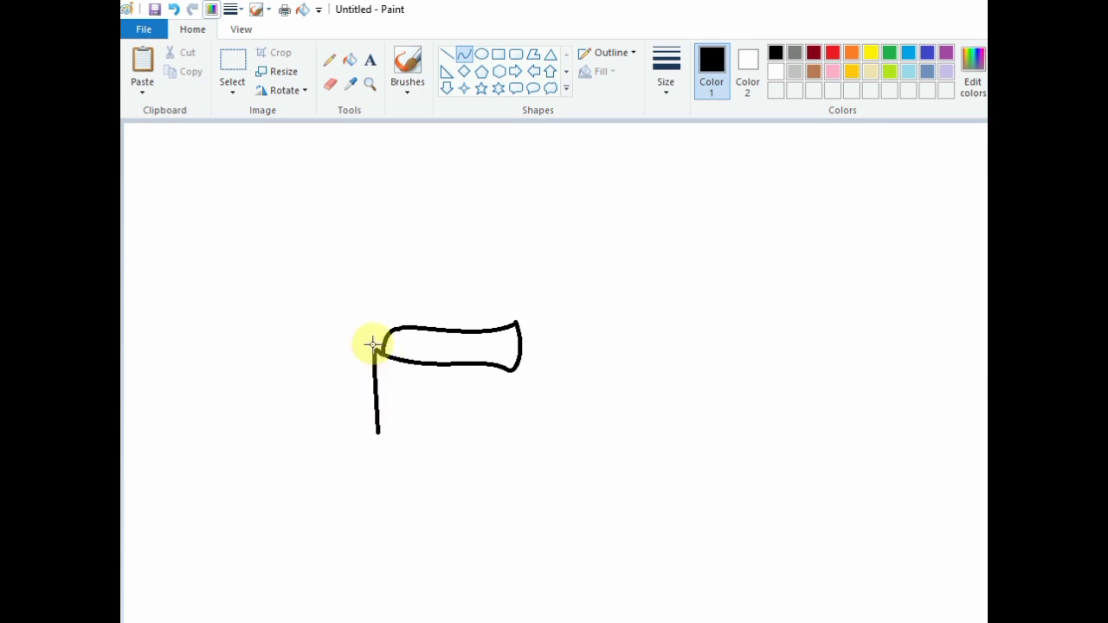
{"action": "left_click_drag", "start_coordinate": [371, 341], "coordinate": [354, 378]}
{"action": "left_click", "coordinate": [517, 433]}
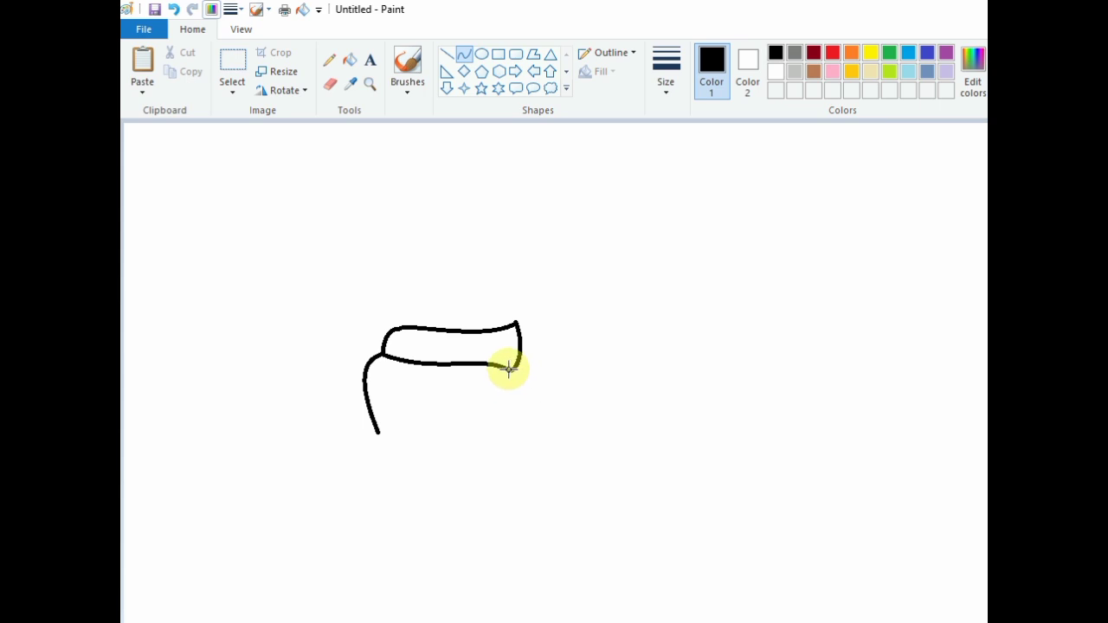
{"action": "left_click_drag", "start_coordinate": [509, 368], "coordinate": [517, 406]}
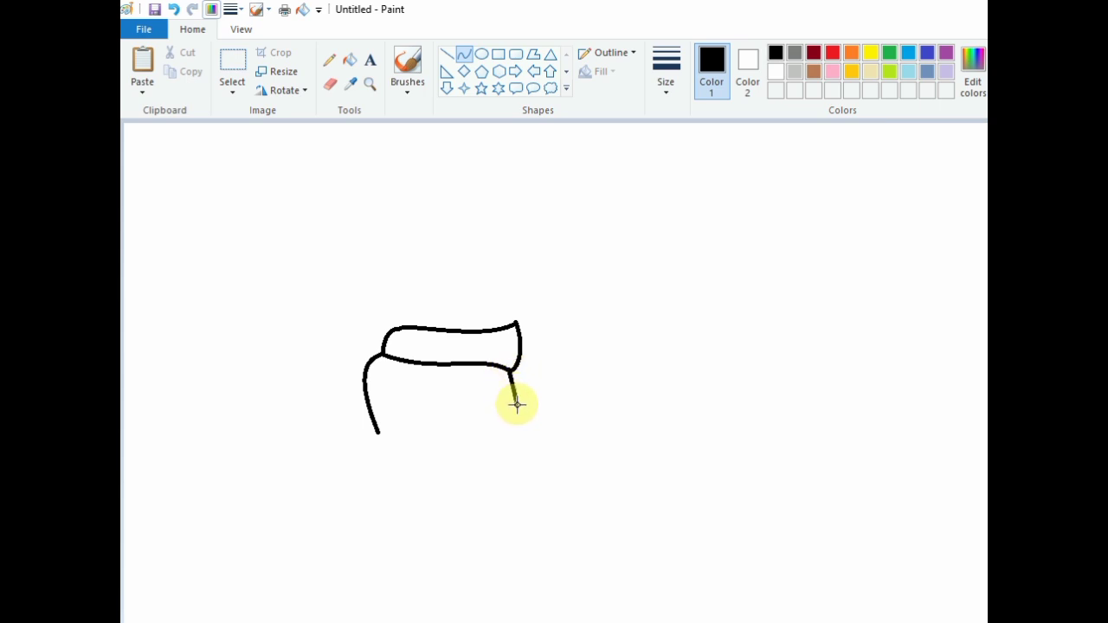
Select the whole head drawing and move it up and slightly to the right on the canvas
{"action": "left_click", "coordinate": [232, 63]}
{"action": "left_click_drag", "start_coordinate": [272, 270], "coordinate": [319, 295]}
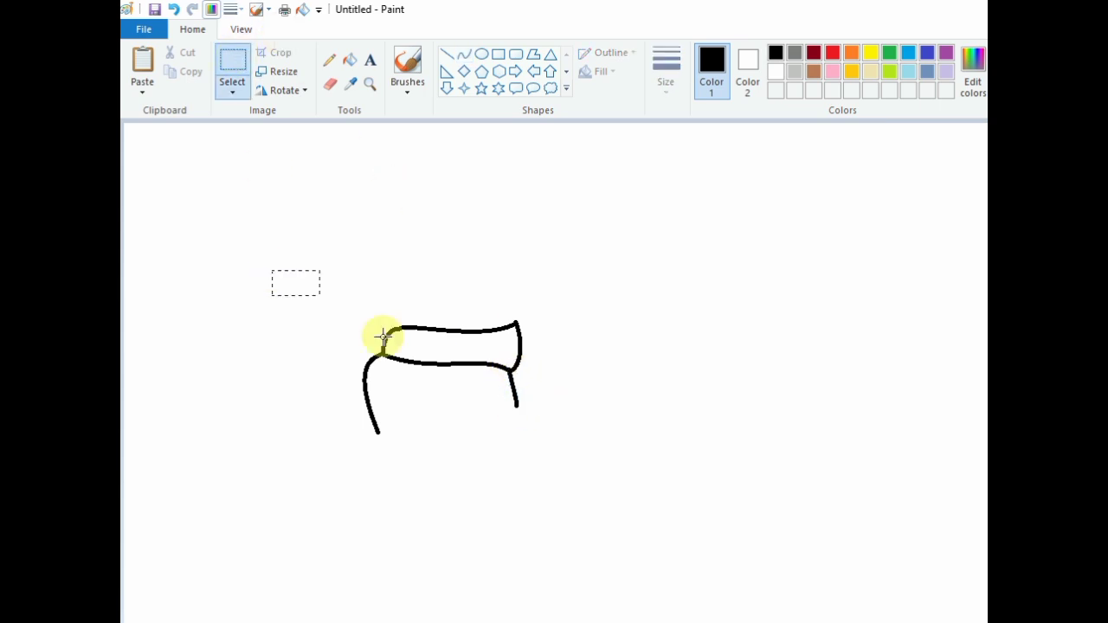
{"action": "mouse_move", "coordinate": [383, 336]}
{"action": "left_mouse_down"}
{"action": "mouse_move", "coordinate": [507, 430]}
{"action": "mouse_move", "coordinate": [615, 549]}
{"action": "left_mouse_up"}
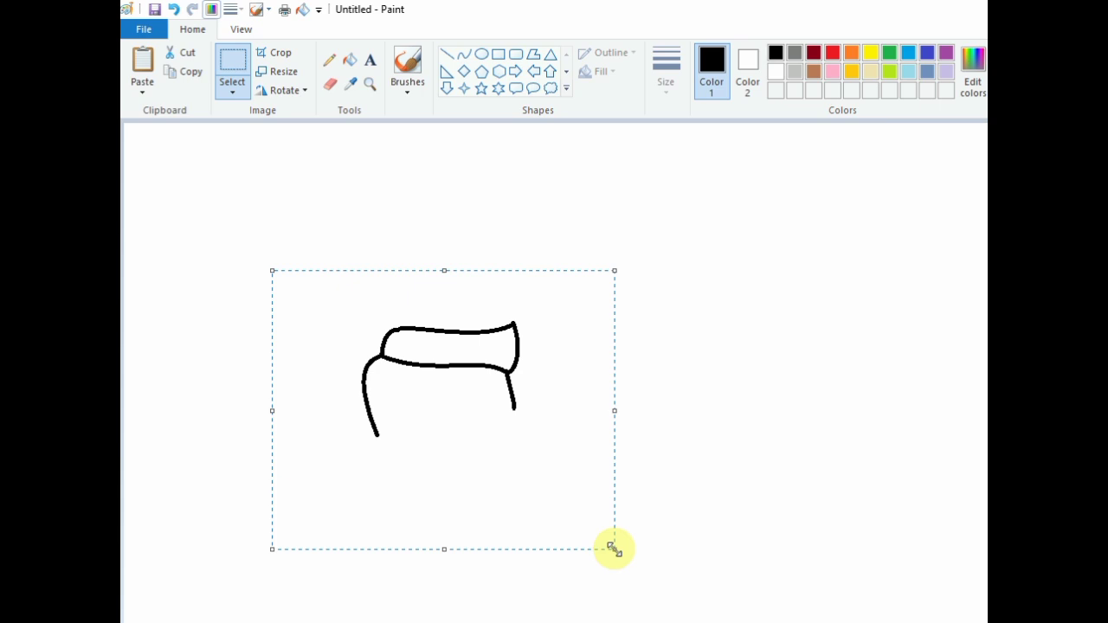
{"action": "key", "text": "ctrl+z"}
{"action": "left_click_drag", "start_coordinate": [315, 275], "coordinate": [566, 499]}
{"action": "left_click_drag", "start_coordinate": [447, 393], "coordinate": [483, 312]}
{"action": "left_click", "coordinate": [703, 337]}
Draw two short eyebrow curves with the thickest line width, one at the forehead line's end and one further back
{"action": "left_click", "coordinate": [464, 54]}
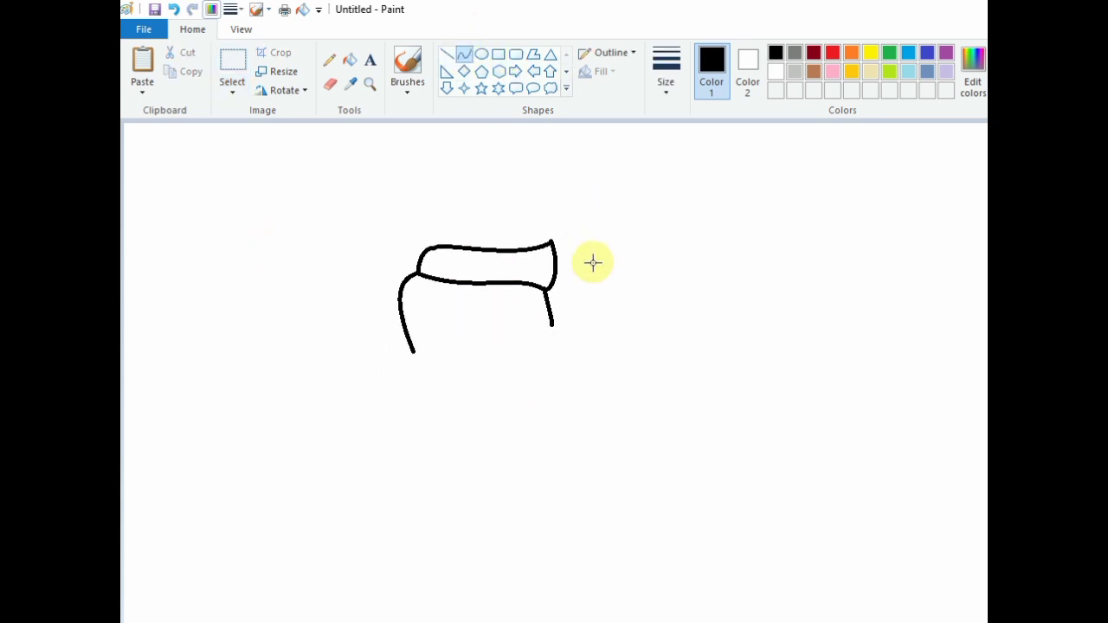
{"action": "left_click_drag", "start_coordinate": [552, 326], "coordinate": [535, 330]}
{"action": "left_click", "coordinate": [543, 323]}
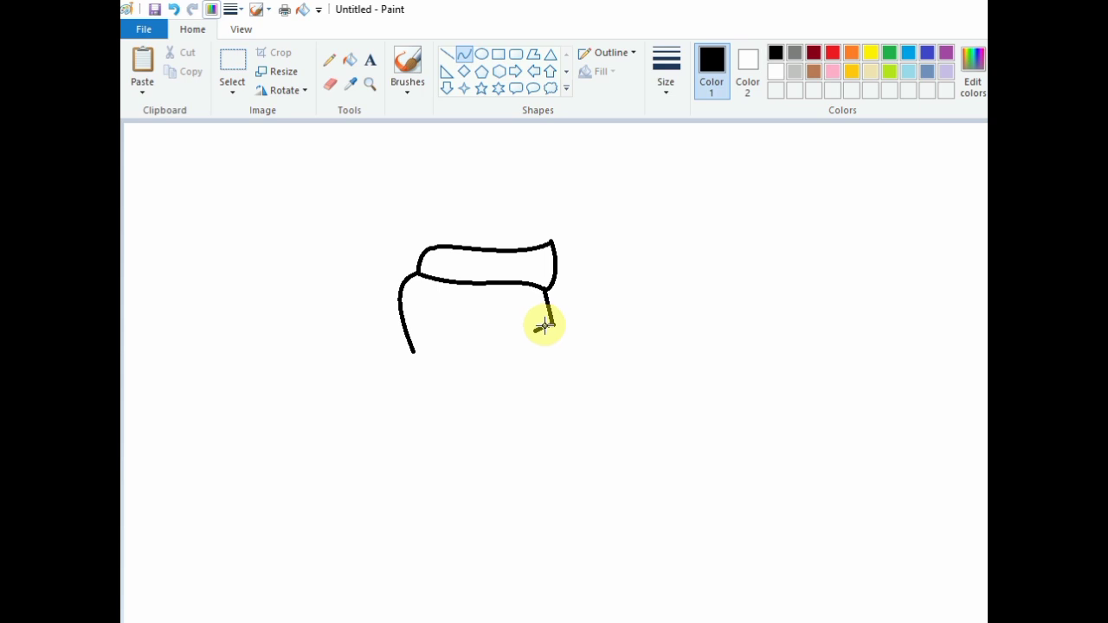
{"action": "left_click", "coordinate": [666, 73]}
{"action": "left_click", "coordinate": [663, 222]}
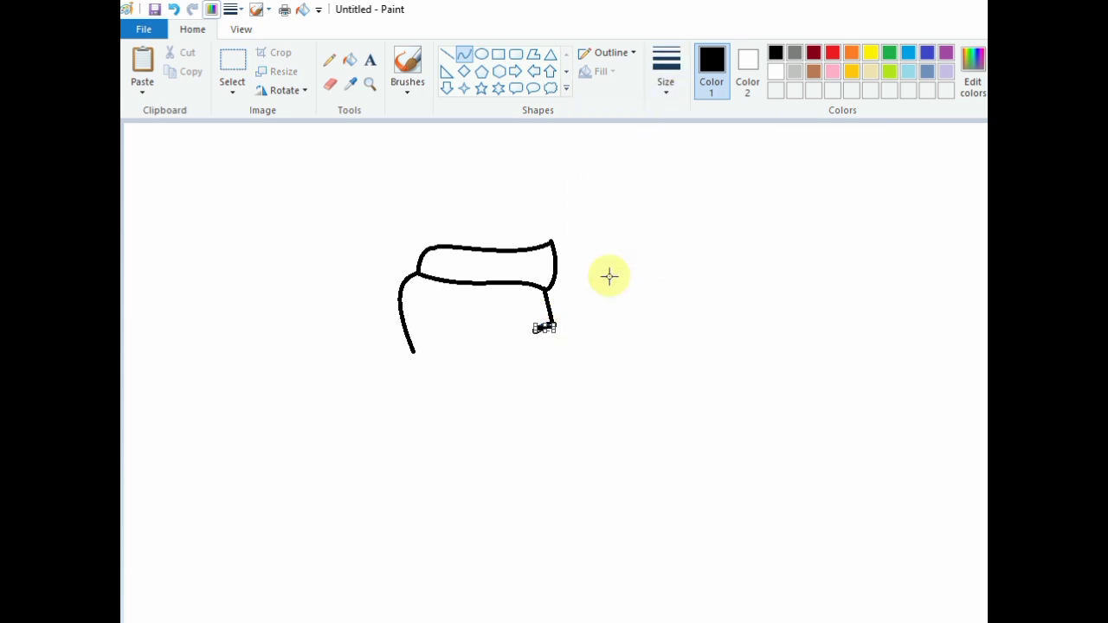
{"action": "left_click", "coordinate": [610, 276]}
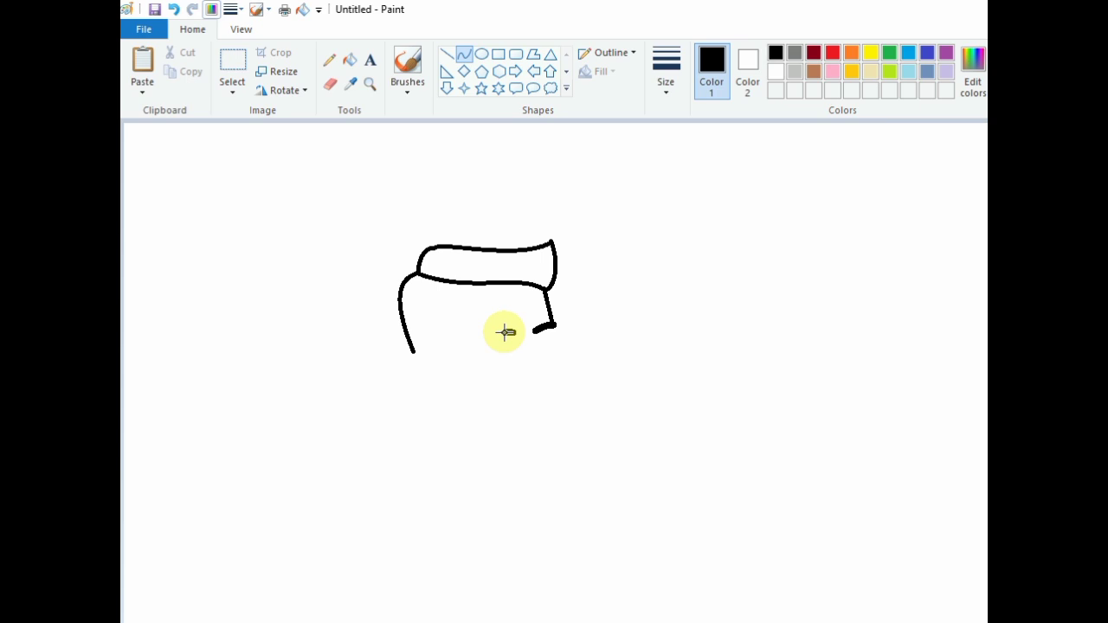
{"action": "left_click_drag", "start_coordinate": [512, 331], "coordinate": [477, 332]}
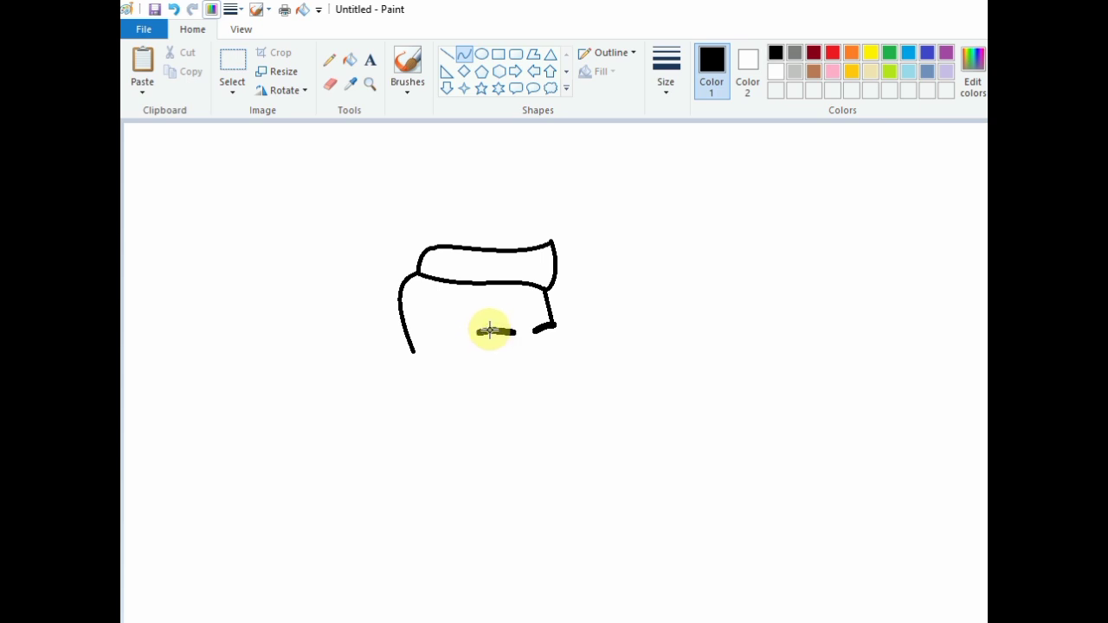
Draw a rounded square glasses lens under the rear eyebrow as a curve with the second-thinnest line width
{"action": "left_click", "coordinate": [666, 74]}
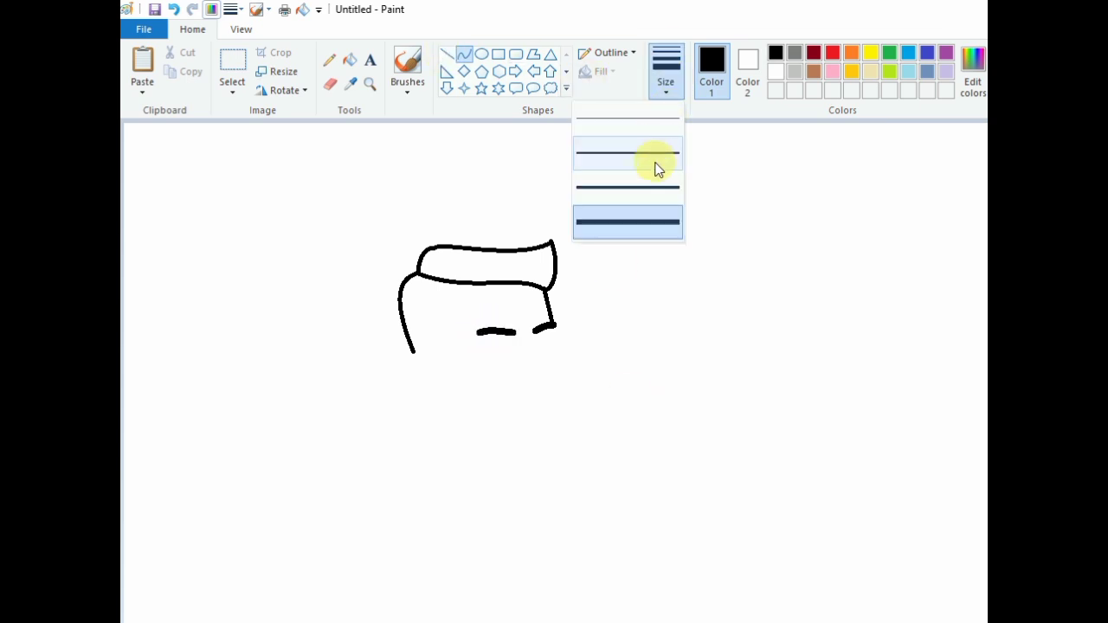
{"action": "left_click", "coordinate": [656, 169]}
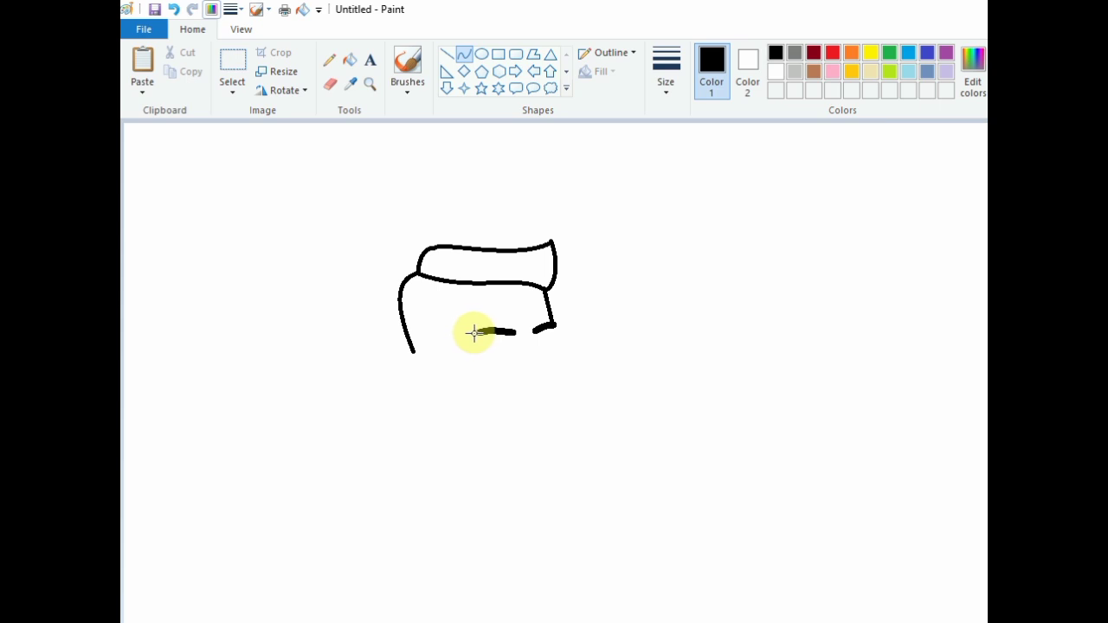
{"action": "mouse_move", "coordinate": [474, 335]}
{"action": "left_mouse_down"}
{"action": "mouse_move", "coordinate": [517, 340]}
{"action": "mouse_move", "coordinate": [470, 378]}
{"action": "mouse_move", "coordinate": [527, 372]}
{"action": "left_mouse_up"}
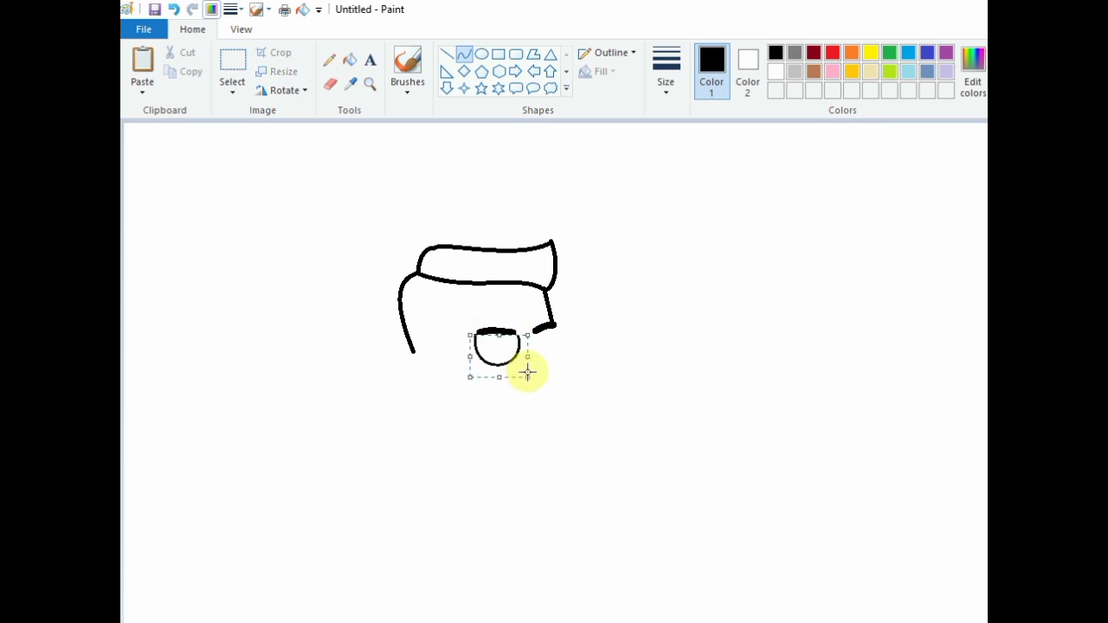
{"action": "key", "text": "ctrl+z"}
{"action": "left_click_drag", "start_coordinate": [477, 340], "coordinate": [516, 334]}
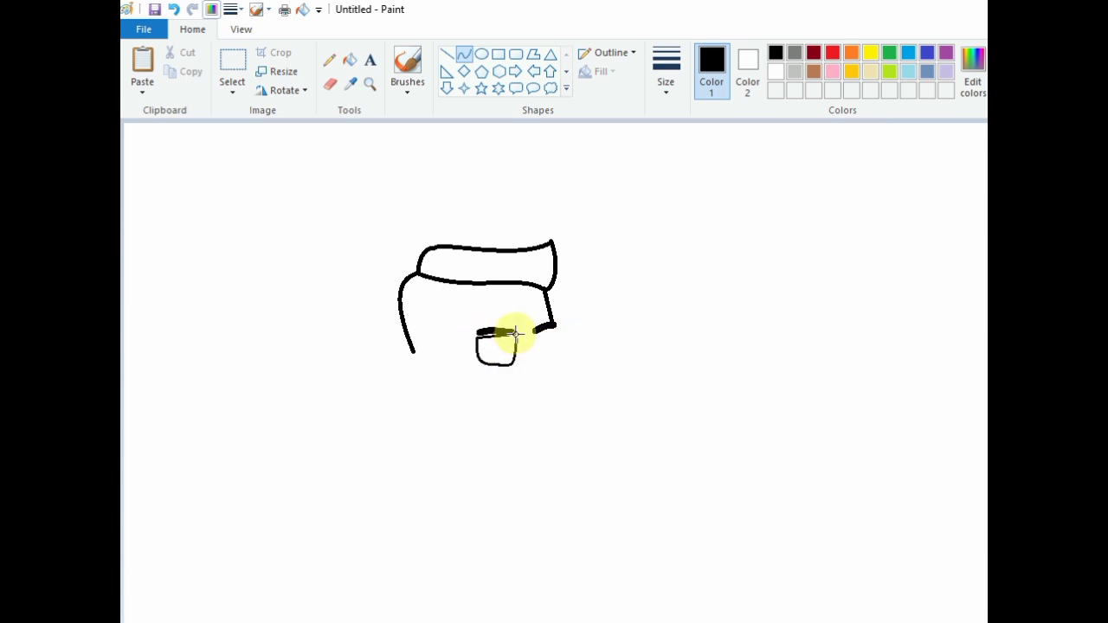
{"action": "left_click", "coordinate": [479, 331]}
Draw the glasses' bridge beside the lens and a sloping nose line with a hooked tip below it
{"action": "left_click_drag", "start_coordinate": [529, 337], "coordinate": [533, 340]}
{"action": "left_click", "coordinate": [527, 336]}
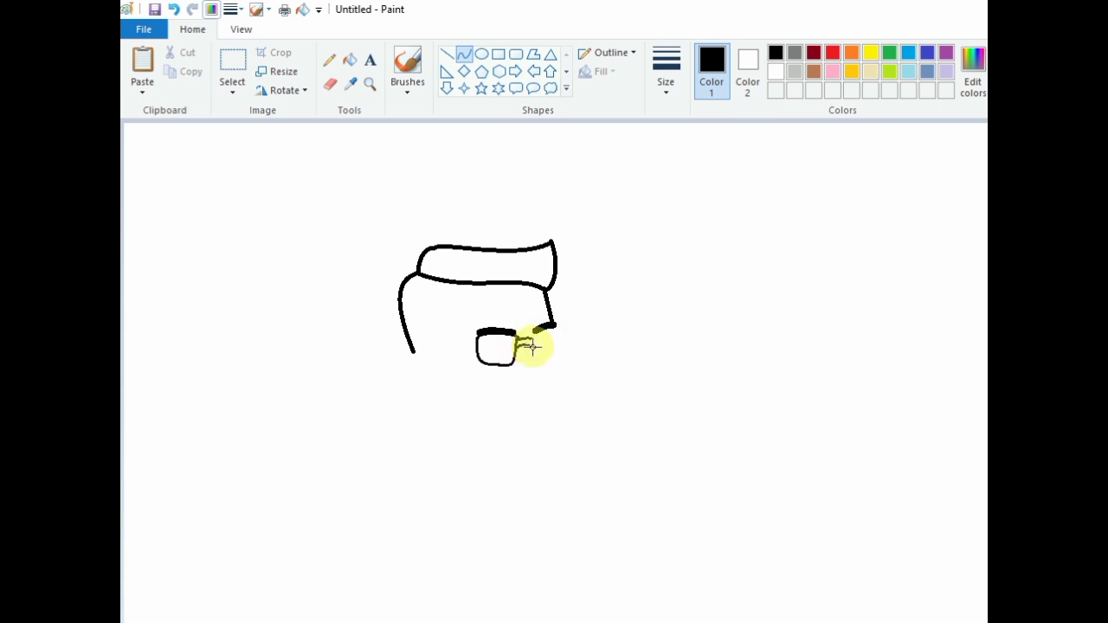
{"action": "left_click", "coordinate": [564, 347]}
{"action": "left_click_drag", "start_coordinate": [530, 342], "coordinate": [538, 377]}
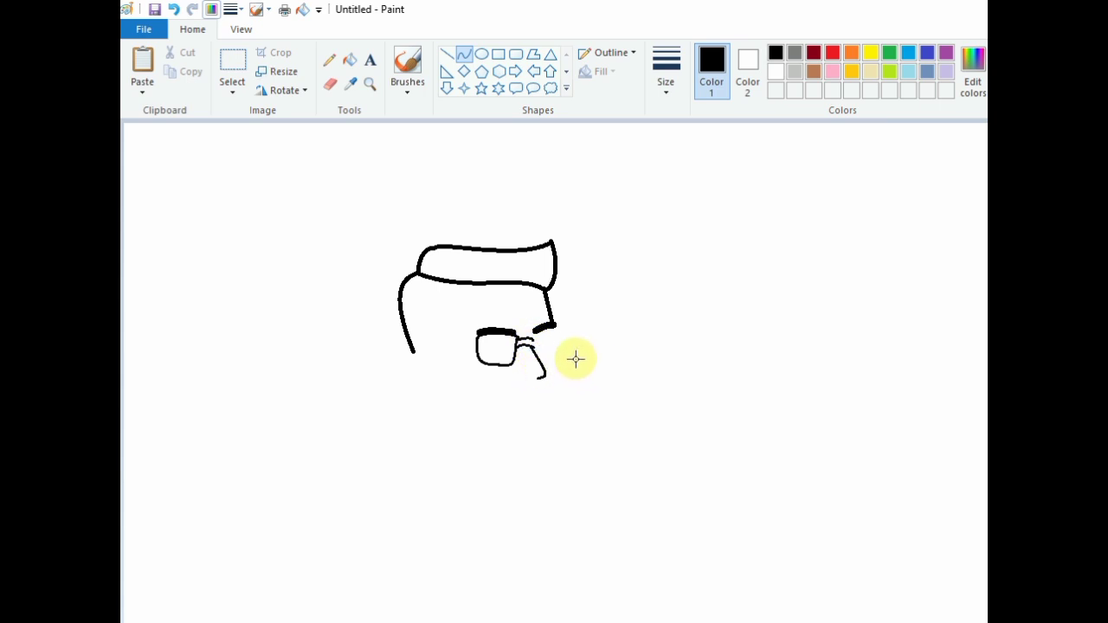
Draw the second glasses lens under the front eyebrow, with a curved lower edge and a closing upper edge
{"action": "mouse_move", "coordinate": [574, 359]}
{"action": "left_mouse_down"}
{"action": "mouse_move", "coordinate": [541, 362]}
{"action": "mouse_move", "coordinate": [562, 356]}
{"action": "mouse_move", "coordinate": [564, 322]}
{"action": "mouse_move", "coordinate": [570, 355]}
{"action": "left_mouse_up"}
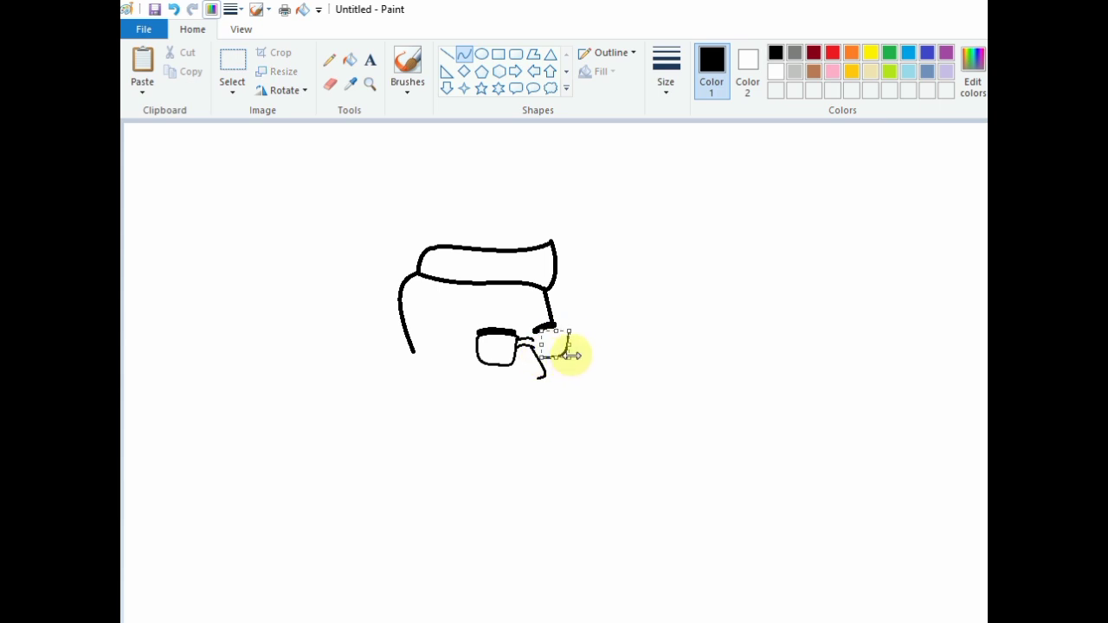
{"action": "left_click", "coordinate": [718, 299]}
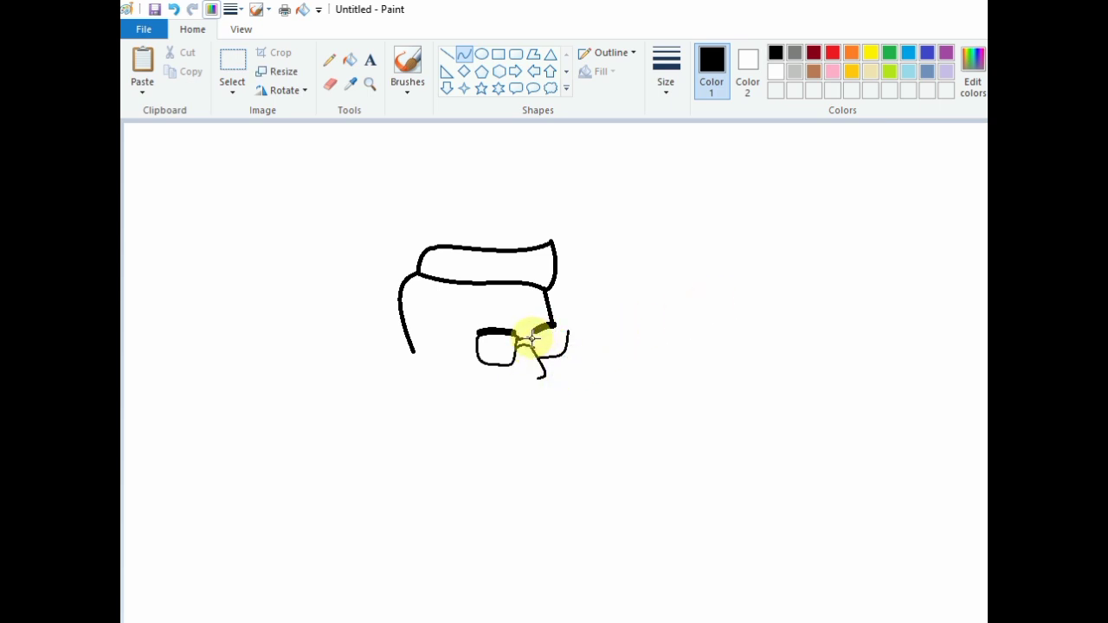
{"action": "left_click_drag", "start_coordinate": [532, 339], "coordinate": [571, 323]}
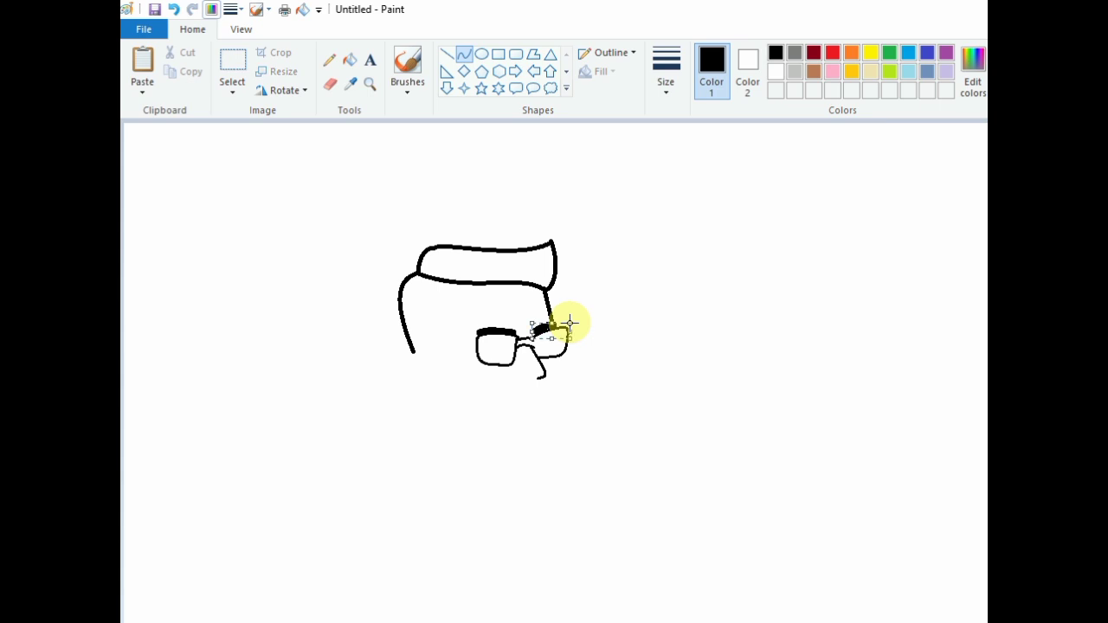
{"action": "left_click", "coordinate": [666, 306]}
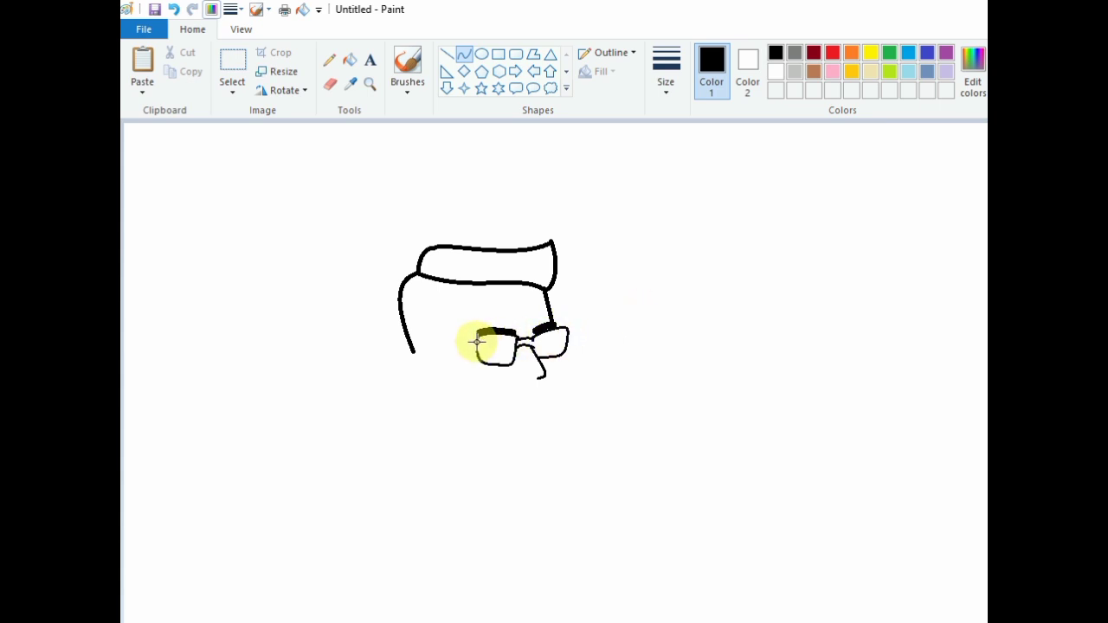
Draw the glasses' temple arm as two nearly parallel lines from the rear lens toward the back of the head
{"action": "mouse_move", "coordinate": [476, 341]}
{"action": "left_mouse_down"}
{"action": "mouse_move", "coordinate": [423, 337]}
{"action": "mouse_move", "coordinate": [435, 325]}
{"action": "mouse_move", "coordinate": [424, 333]}
{"action": "left_mouse_up"}
{"action": "left_click", "coordinate": [444, 338]}
{"action": "left_click", "coordinate": [476, 305]}
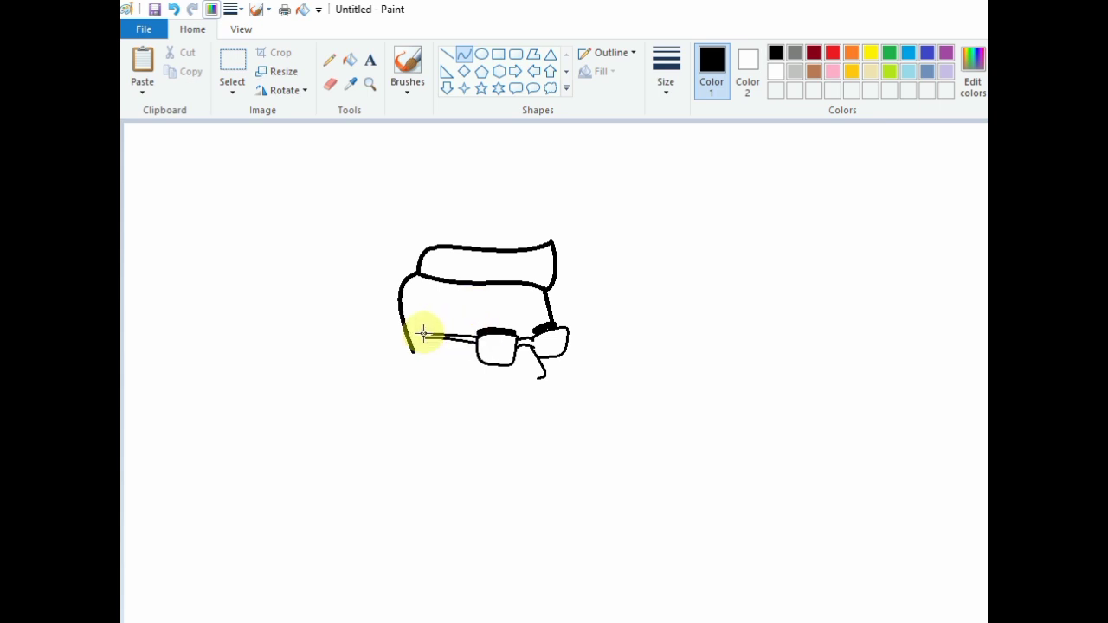
{"action": "left_click", "coordinate": [468, 333]}
{"action": "left_click", "coordinate": [431, 333]}
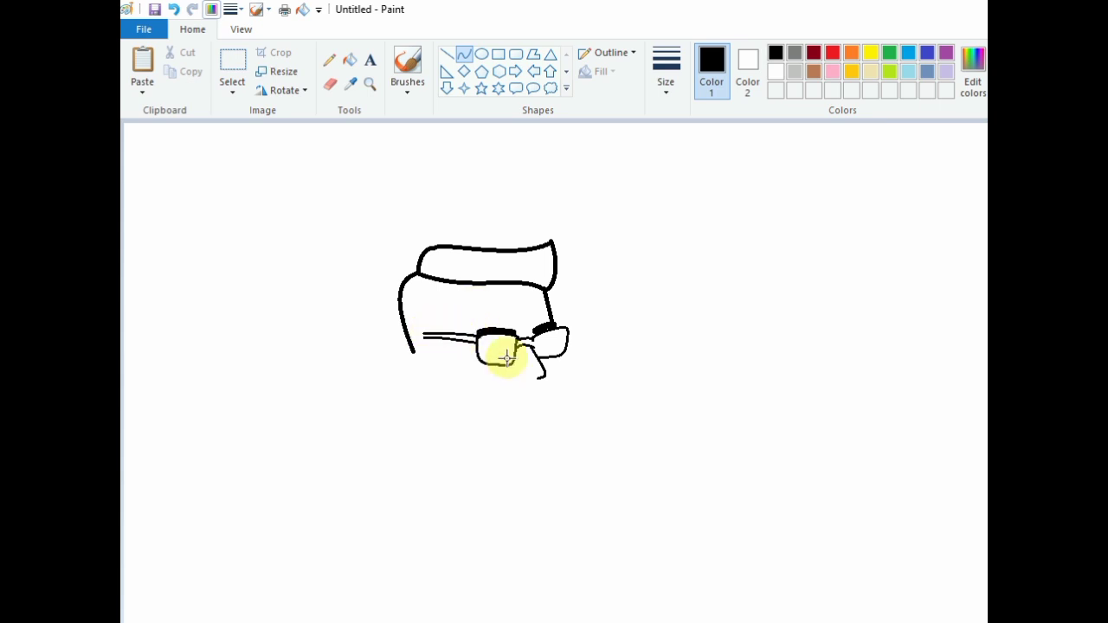
Draw the wavy hairline and beard edge down the side of the face, and a curved neck line below the back of the head
{"action": "mouse_move", "coordinate": [459, 285]}
{"action": "left_mouse_down"}
{"action": "mouse_move", "coordinate": [452, 322]}
{"action": "mouse_move", "coordinate": [458, 303]}
{"action": "mouse_move", "coordinate": [525, 303]}
{"action": "mouse_move", "coordinate": [465, 309]}
{"action": "mouse_move", "coordinate": [455, 330]}
{"action": "mouse_move", "coordinate": [450, 321]}
{"action": "mouse_move", "coordinate": [500, 337]}
{"action": "mouse_move", "coordinate": [453, 351]}
{"action": "mouse_move", "coordinate": [452, 339]}
{"action": "mouse_move", "coordinate": [459, 375]}
{"action": "mouse_move", "coordinate": [479, 392]}
{"action": "mouse_move", "coordinate": [452, 372]}
{"action": "mouse_move", "coordinate": [450, 383]}
{"action": "mouse_move", "coordinate": [481, 410]}
{"action": "left_mouse_up"}
{"action": "key", "text": "ctrl+z"}
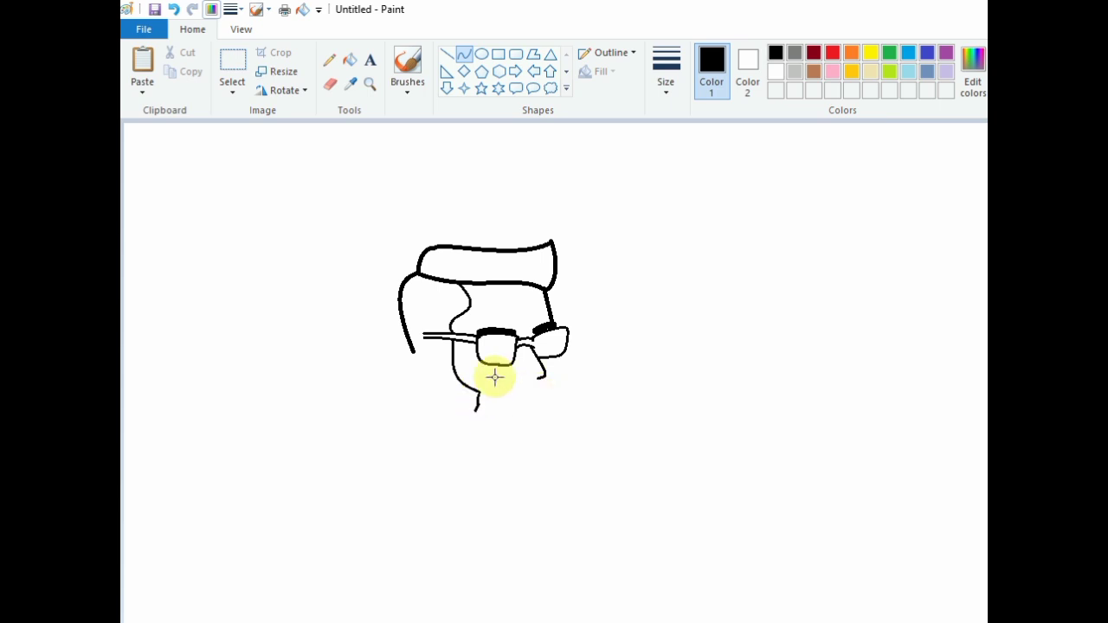
{"action": "mouse_move", "coordinate": [401, 379]}
{"action": "left_mouse_down"}
{"action": "mouse_move", "coordinate": [412, 354]}
{"action": "mouse_move", "coordinate": [409, 388]}
{"action": "left_mouse_up"}
{"action": "key", "text": "ctrl+z"}
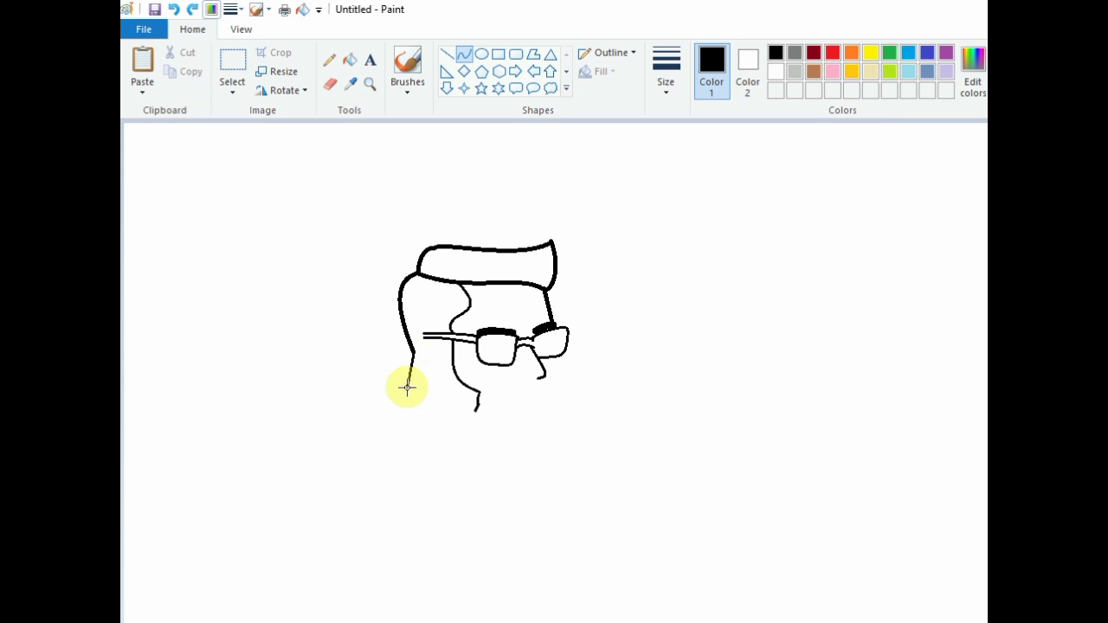
{"action": "left_click", "coordinate": [568, 419]}
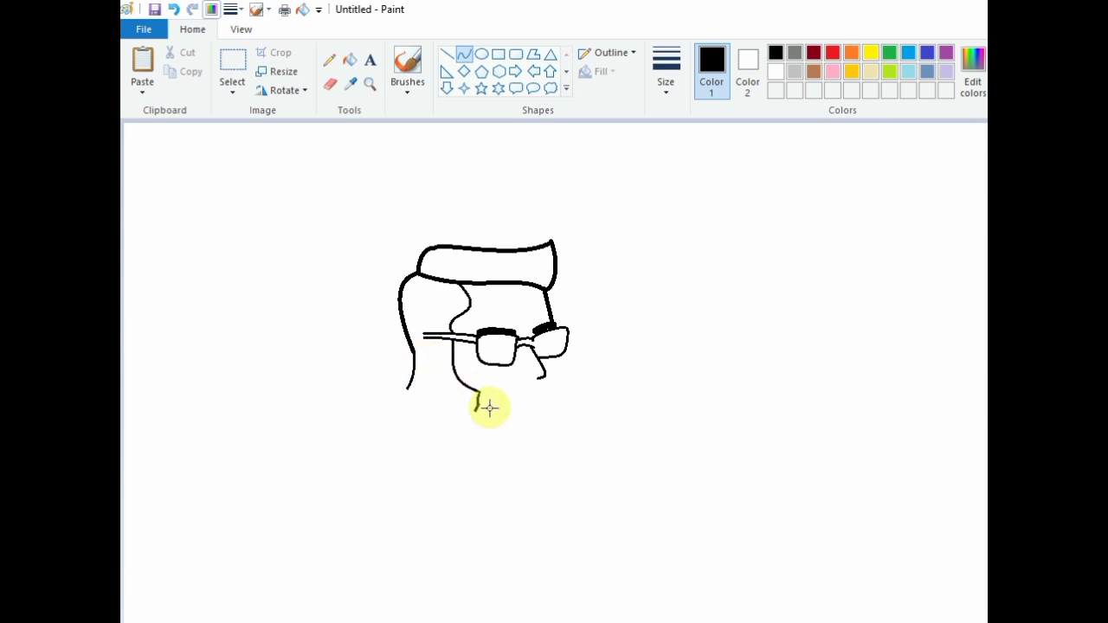
Draw the moustache's upper edge from the end of the beard line up under the nose and down to its front corner
{"action": "mouse_move", "coordinate": [484, 413]}
{"action": "left_mouse_down"}
{"action": "mouse_move", "coordinate": [491, 388]}
{"action": "mouse_move", "coordinate": [540, 379]}
{"action": "mouse_move", "coordinate": [546, 393]}
{"action": "left_mouse_up"}
{"action": "left_click", "coordinate": [486, 415]}
{"action": "left_click", "coordinate": [485, 412]}
{"action": "left_click", "coordinate": [560, 408]}
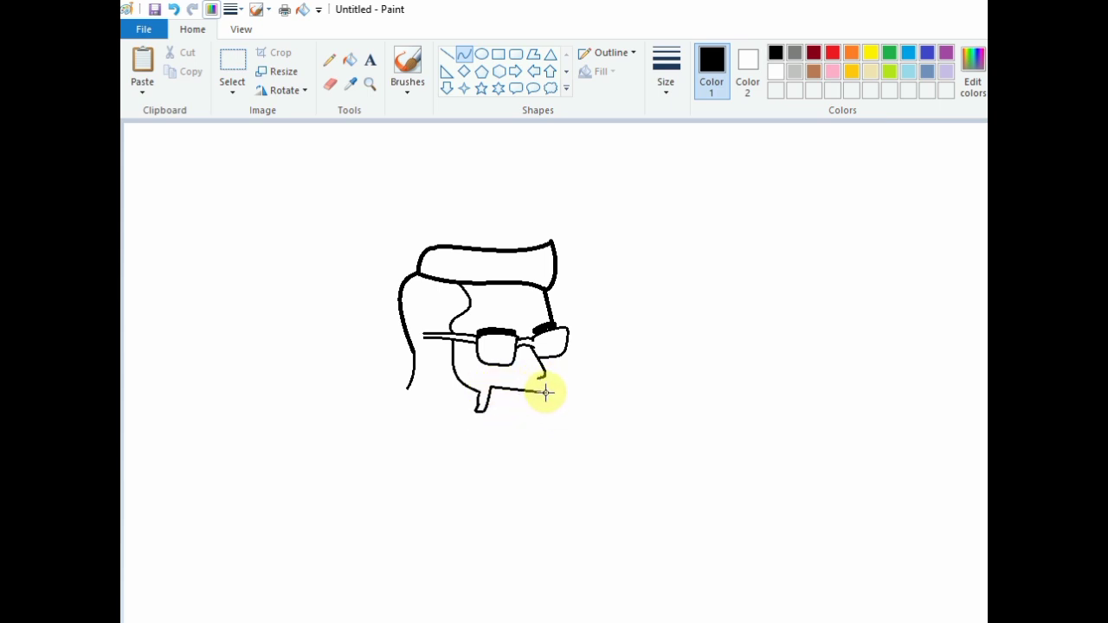
{"action": "left_click", "coordinate": [529, 378]}
{"action": "left_click", "coordinate": [540, 376]}
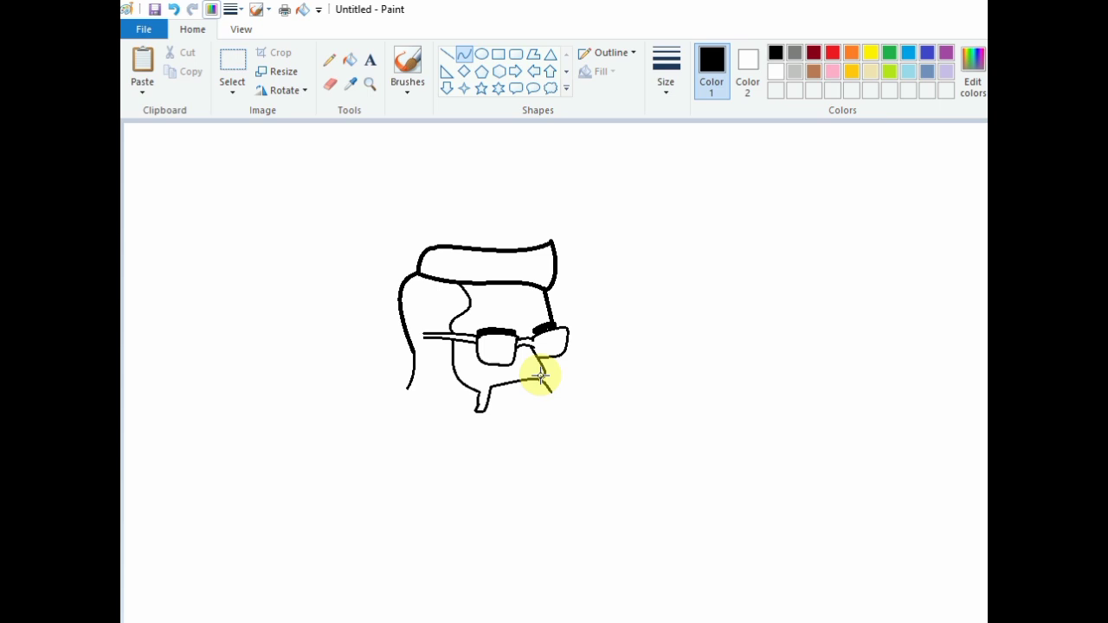
{"action": "left_click", "coordinate": [591, 376]}
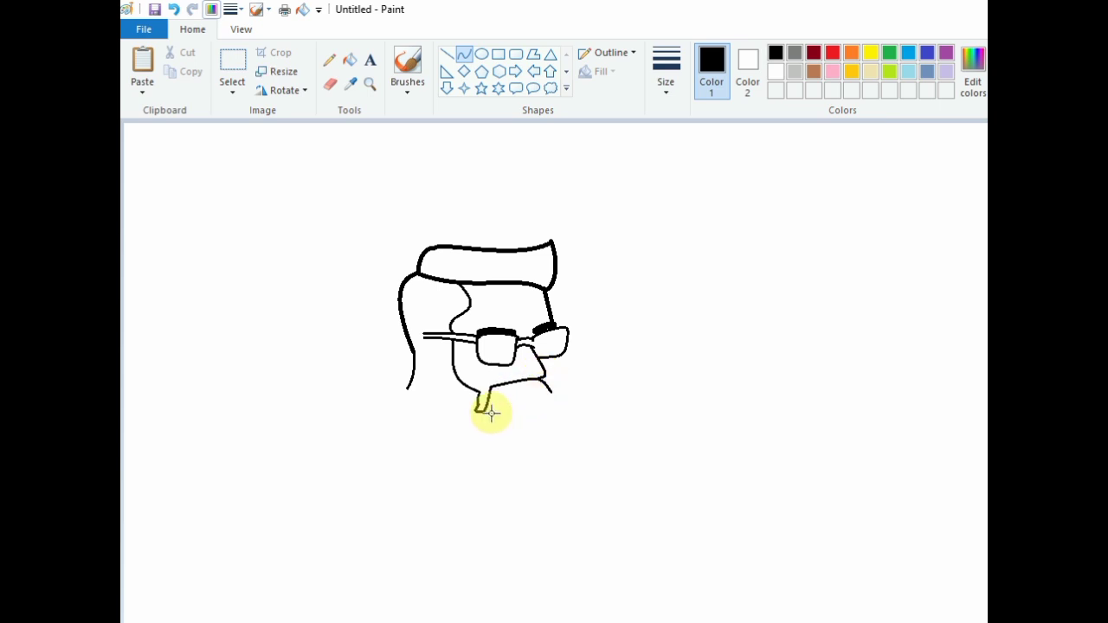
Draw the moustache's arched lower edge and extend the inner and outer lines of its front end downward
{"action": "mouse_move", "coordinate": [492, 414]}
{"action": "left_mouse_down"}
{"action": "mouse_move", "coordinate": [504, 386]}
{"action": "mouse_move", "coordinate": [547, 397]}
{"action": "mouse_move", "coordinate": [509, 400]}
{"action": "mouse_move", "coordinate": [496, 385]}
{"action": "mouse_move", "coordinate": [545, 378]}
{"action": "left_mouse_up"}
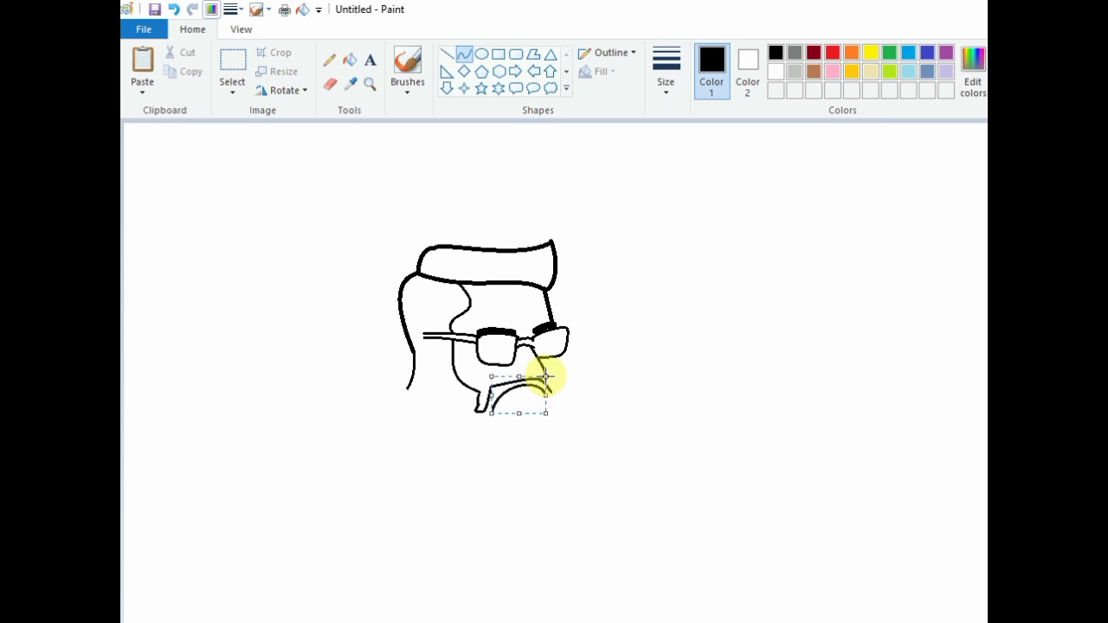
{"action": "left_click", "coordinate": [590, 377]}
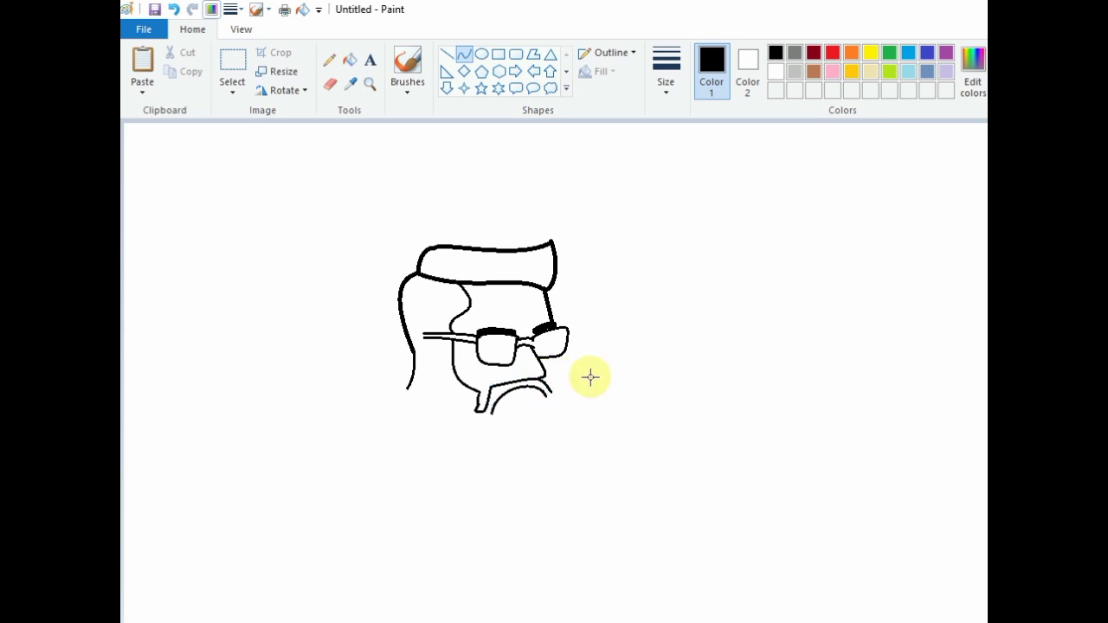
{"action": "left_click_drag", "start_coordinate": [551, 392], "coordinate": [553, 413]}
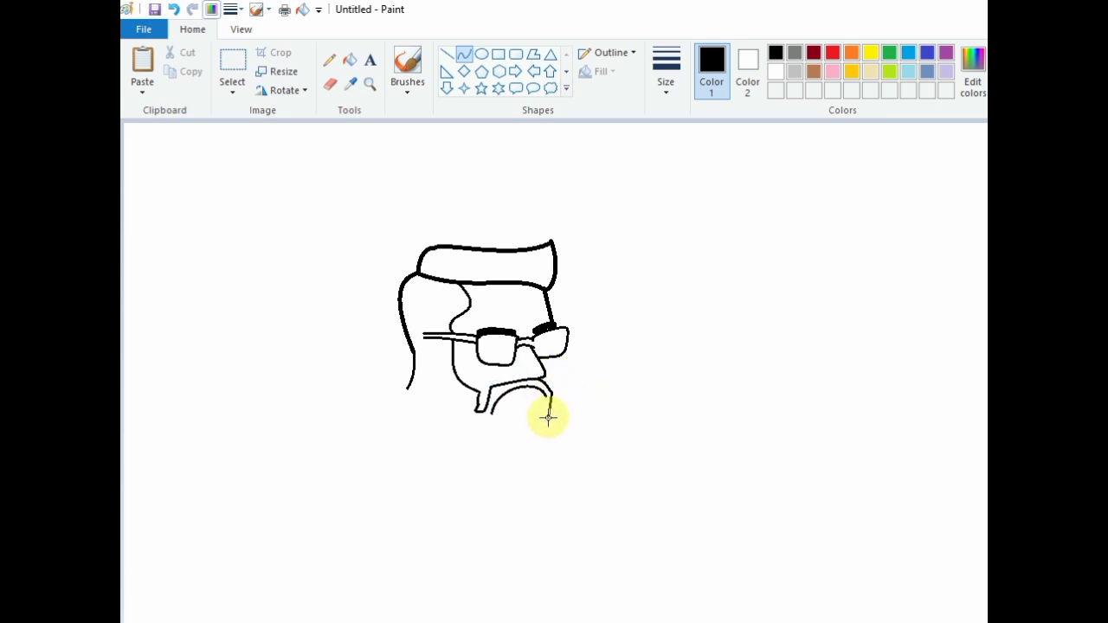
{"action": "left_click", "coordinate": [554, 396]}
{"action": "left_click", "coordinate": [550, 421]}
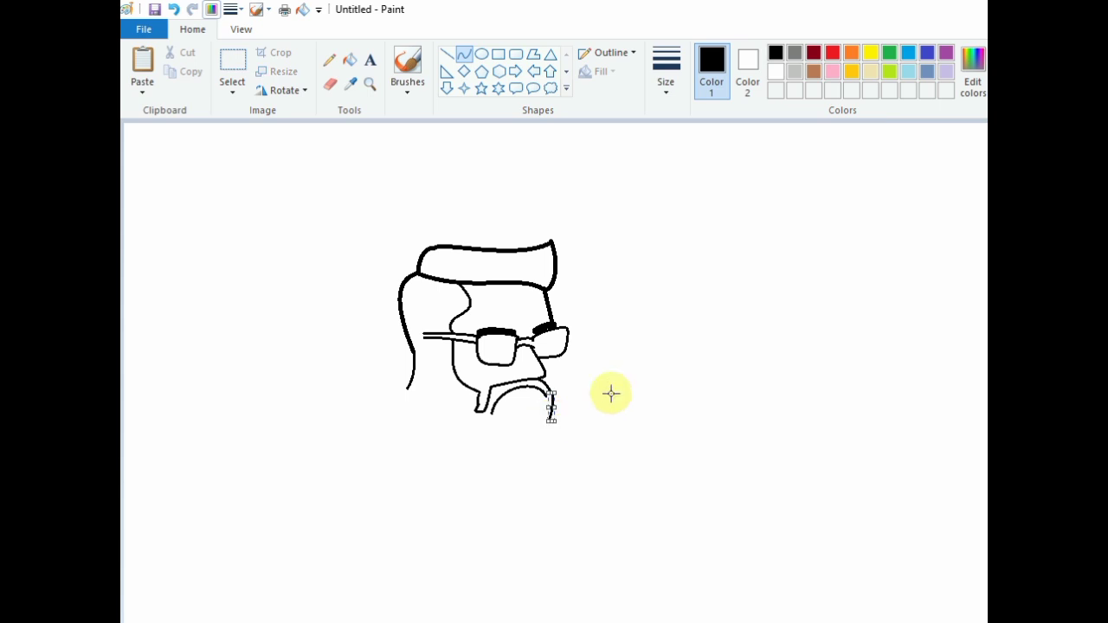
{"action": "left_click", "coordinate": [611, 394]}
{"action": "mouse_move", "coordinate": [545, 400]}
{"action": "left_mouse_down"}
{"action": "mouse_move", "coordinate": [539, 413]}
{"action": "mouse_move", "coordinate": [546, 405]}
{"action": "left_mouse_up"}
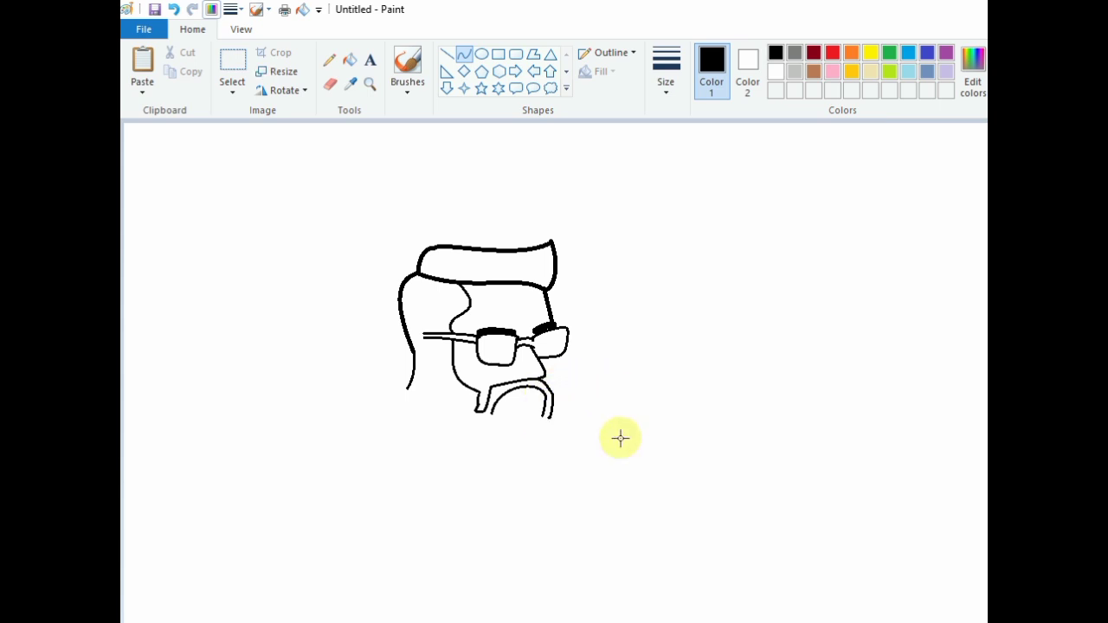
Draw the beard's outer outline from the moustache's front end around the chin and back along the jaw, then curve it up to the temple arm
{"action": "left_click", "coordinate": [467, 55]}
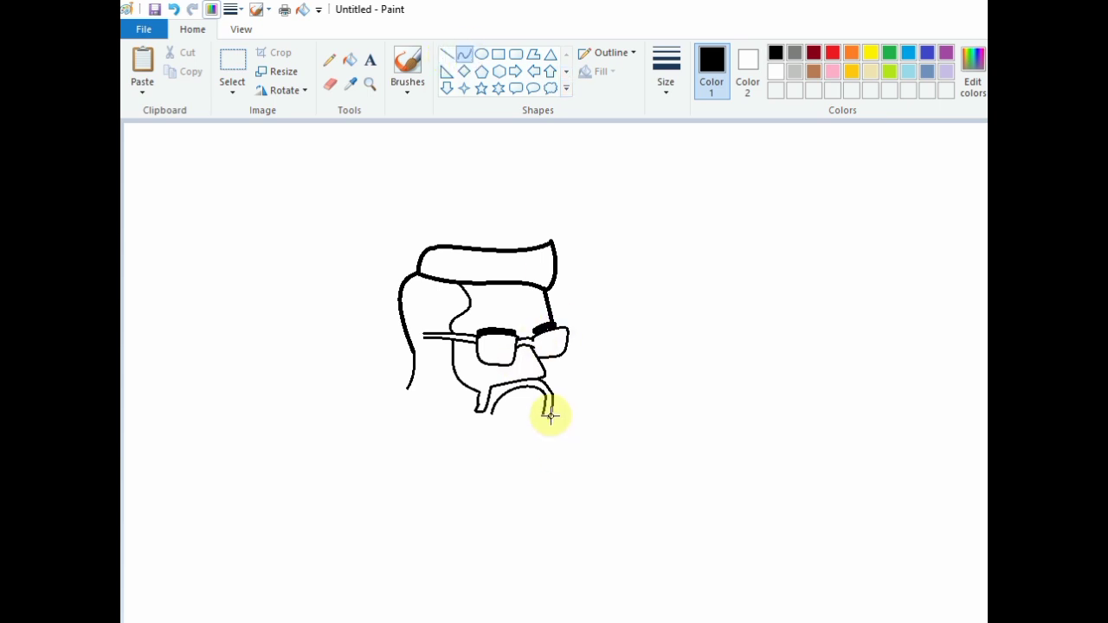
{"action": "left_click_drag", "start_coordinate": [550, 416], "coordinate": [552, 469]}
{"action": "left_click", "coordinate": [409, 297]}
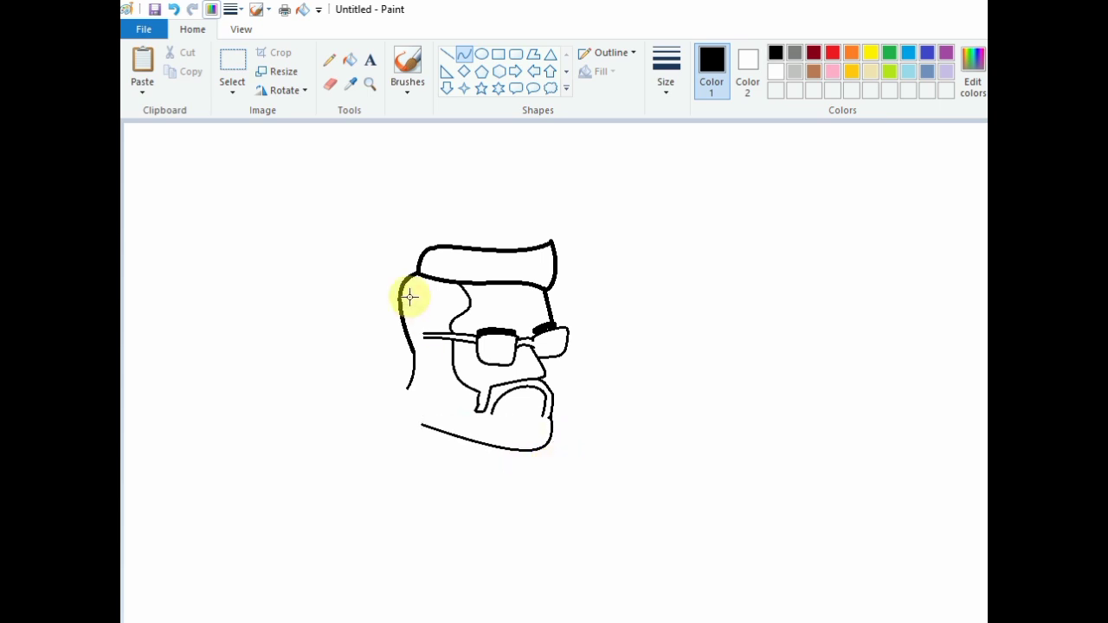
{"action": "mouse_move", "coordinate": [421, 425]}
{"action": "left_mouse_down"}
{"action": "mouse_move", "coordinate": [426, 337]}
{"action": "mouse_move", "coordinate": [436, 415]}
{"action": "mouse_move", "coordinate": [450, 354]}
{"action": "left_mouse_up"}
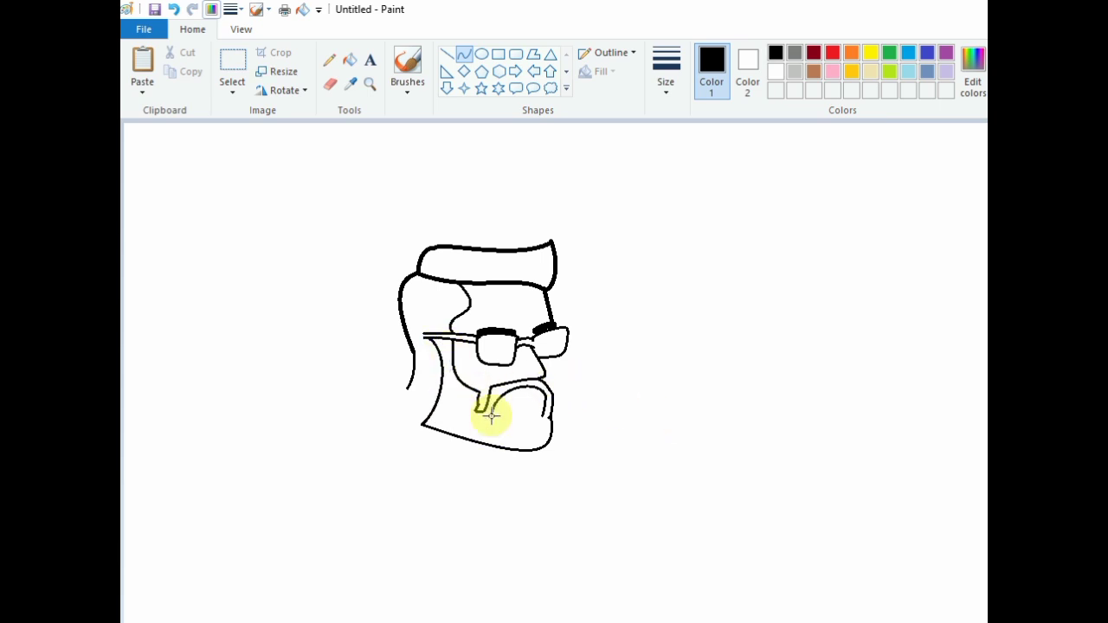
Draw the beard's upper edge below the mouth and a small arch on the chin for the patch under the lip
{"action": "mouse_move", "coordinate": [486, 412]}
{"action": "left_mouse_down"}
{"action": "mouse_move", "coordinate": [552, 419]}
{"action": "mouse_move", "coordinate": [507, 420]}
{"action": "left_mouse_up"}
{"action": "left_click", "coordinate": [549, 425]}
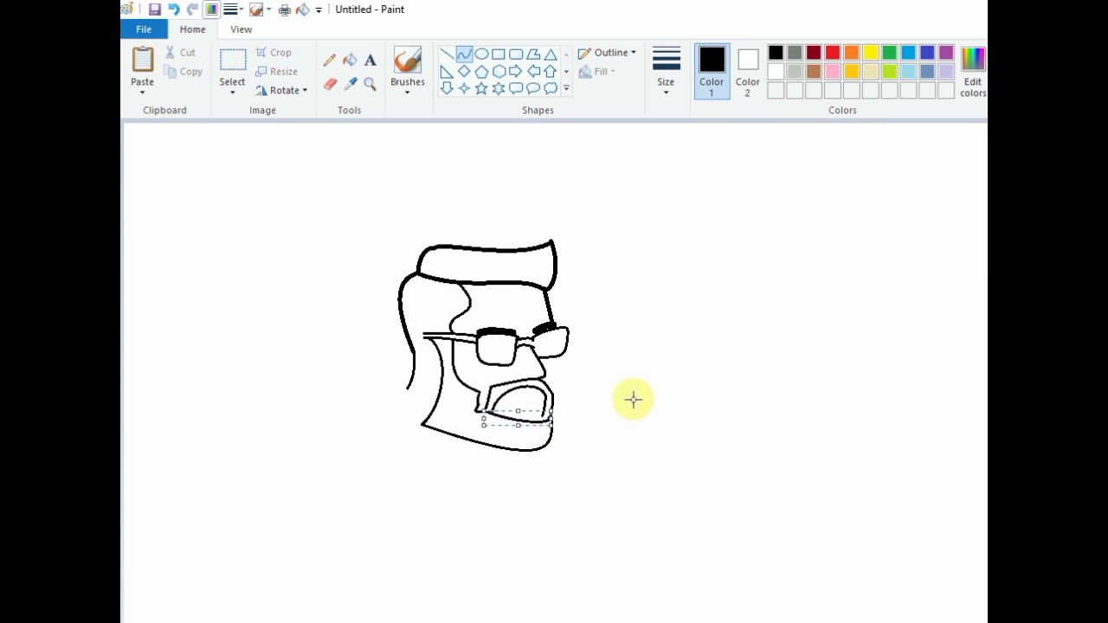
{"action": "left_click", "coordinate": [632, 399]}
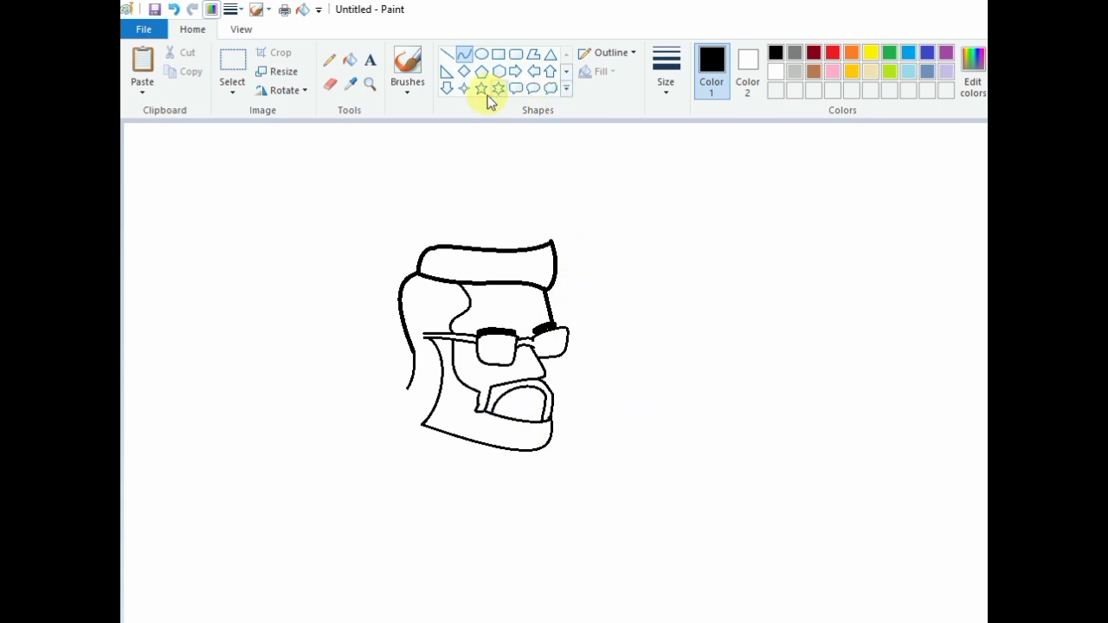
{"action": "left_click", "coordinate": [468, 57]}
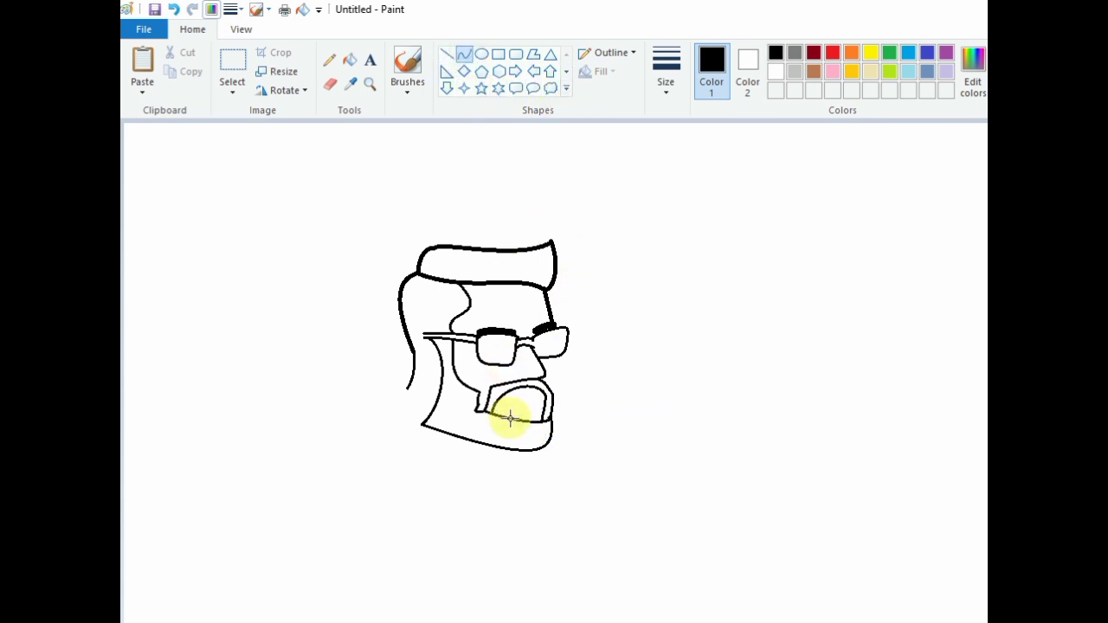
{"action": "left_click_drag", "start_coordinate": [531, 410], "coordinate": [536, 399]}
{"action": "left_click", "coordinate": [637, 373]}
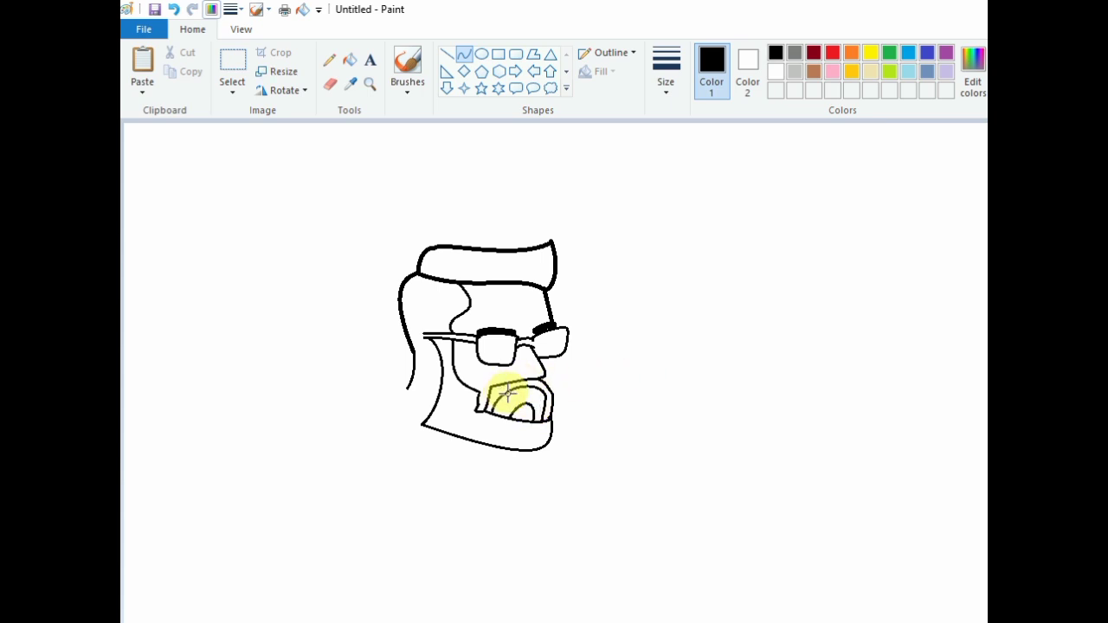
Draw the lip lines beneath the moustache and the curved far-cheek line from the front lens down to the moustache
{"action": "left_click_drag", "start_coordinate": [548, 400], "coordinate": [514, 406]}
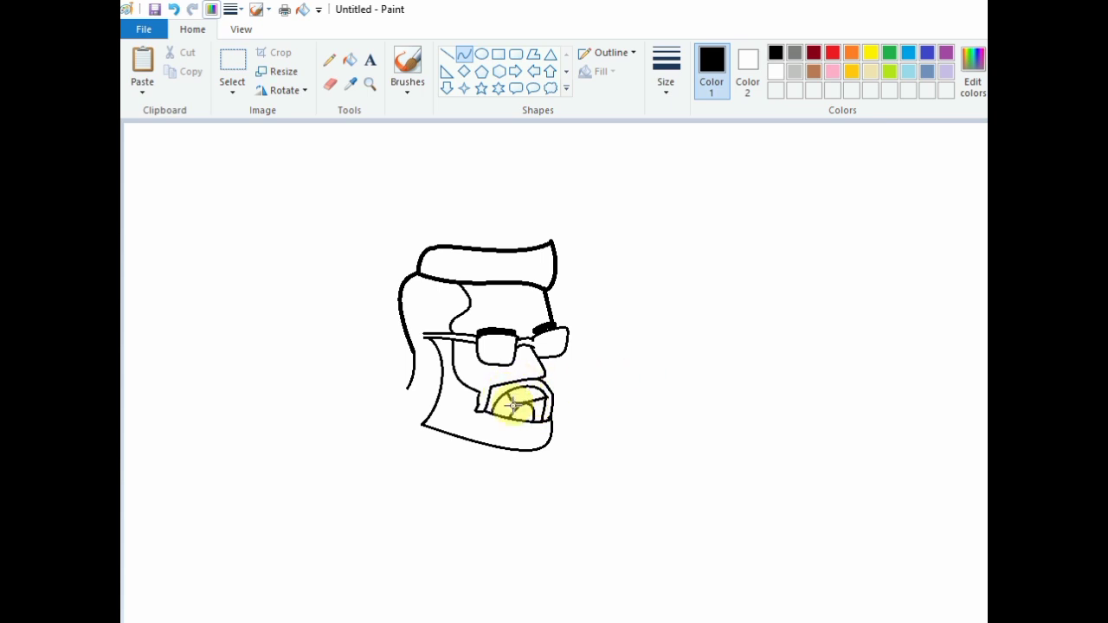
{"action": "left_click", "coordinate": [540, 405]}
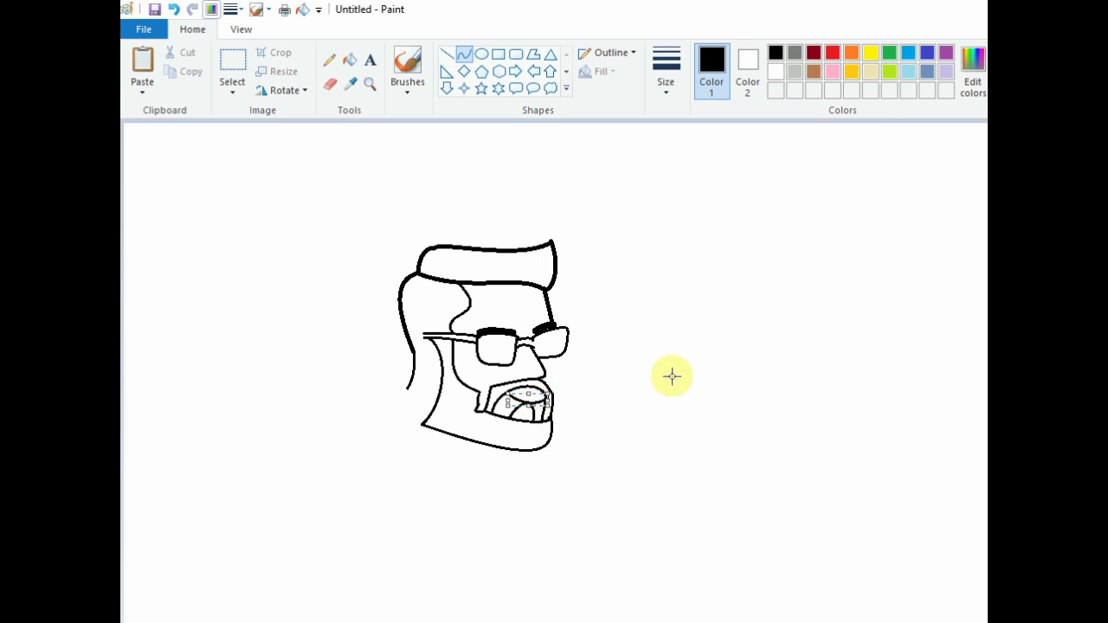
{"action": "mouse_move", "coordinate": [507, 394]}
{"action": "left_mouse_down"}
{"action": "mouse_move", "coordinate": [545, 393]}
{"action": "mouse_move", "coordinate": [525, 389]}
{"action": "left_mouse_up"}
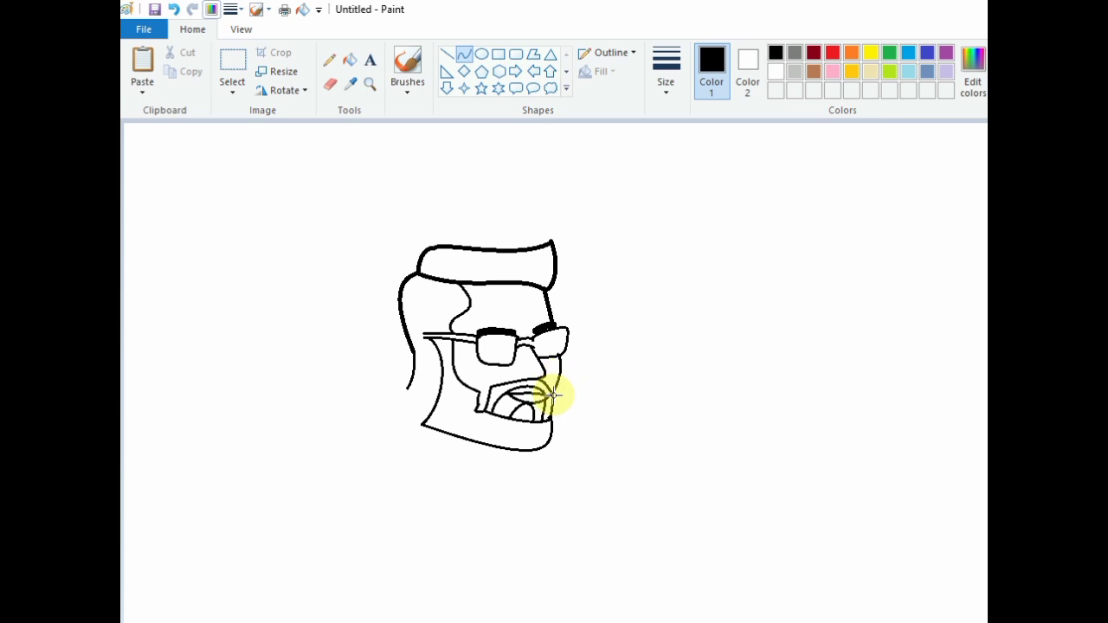
{"action": "left_click", "coordinate": [635, 384]}
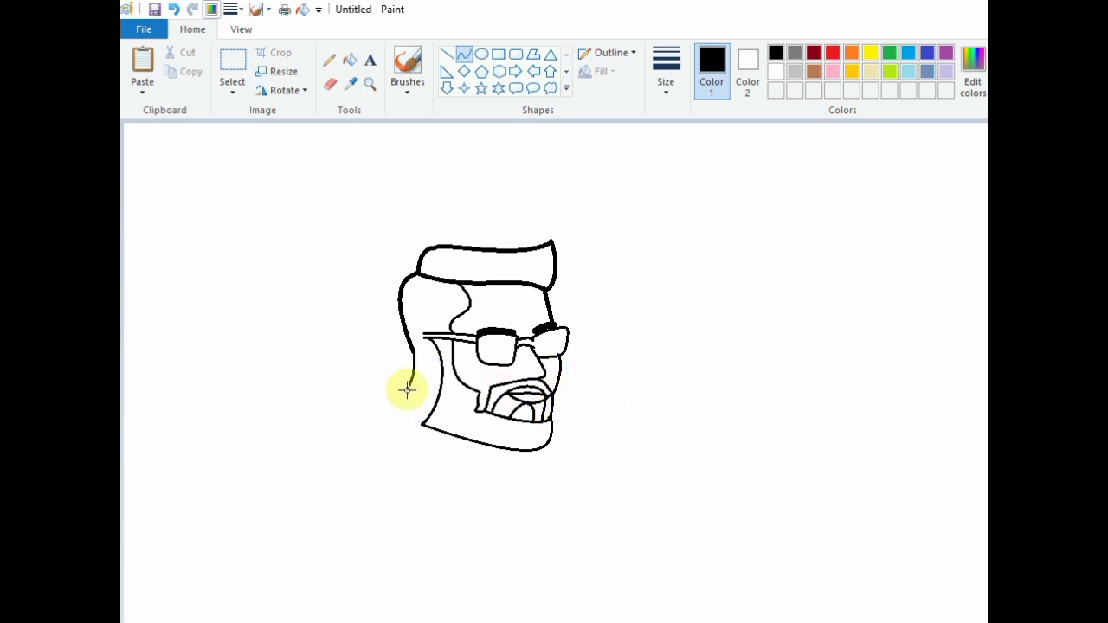
Extend the back of the neck in a curve sloping down and outward to the shoulder
{"action": "left_click_drag", "start_coordinate": [407, 387], "coordinate": [334, 467]}
{"action": "mouse_move", "coordinate": [396, 408]}
{"action": "left_mouse_down"}
{"action": "mouse_move", "coordinate": [399, 429]}
{"action": "mouse_move", "coordinate": [376, 424]}
{"action": "mouse_move", "coordinate": [371, 456]}
{"action": "left_mouse_up"}
{"action": "left_click", "coordinate": [510, 484]}
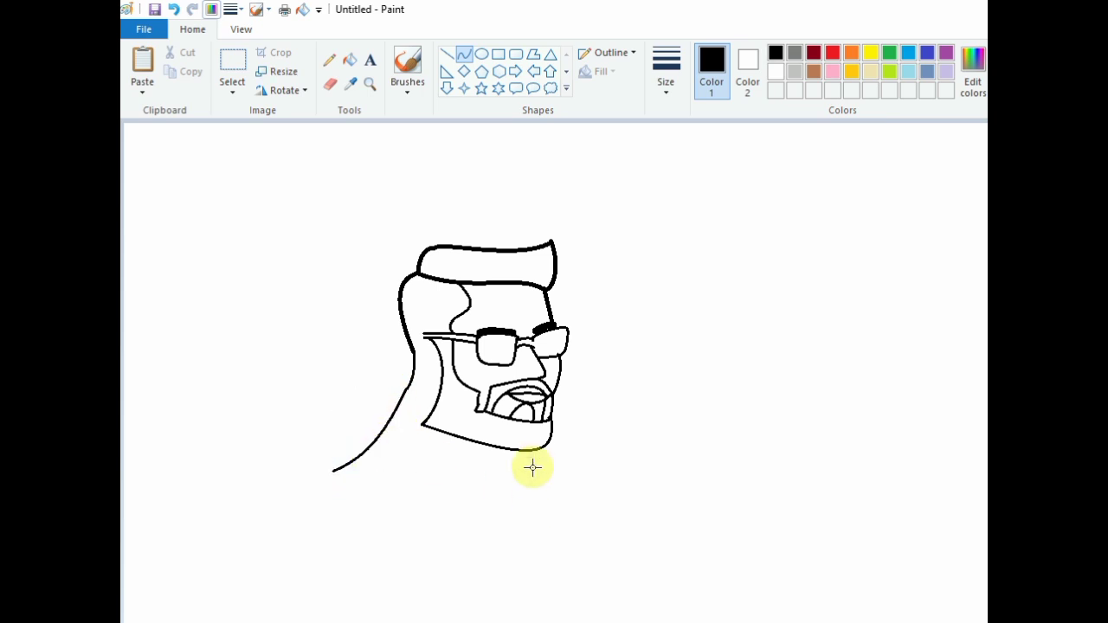
{"action": "left_click_drag", "start_coordinate": [525, 452], "coordinate": [464, 524]}
{"action": "left_click_drag", "start_coordinate": [446, 522], "coordinate": [406, 507]}
{"action": "left_click", "coordinate": [406, 508]}
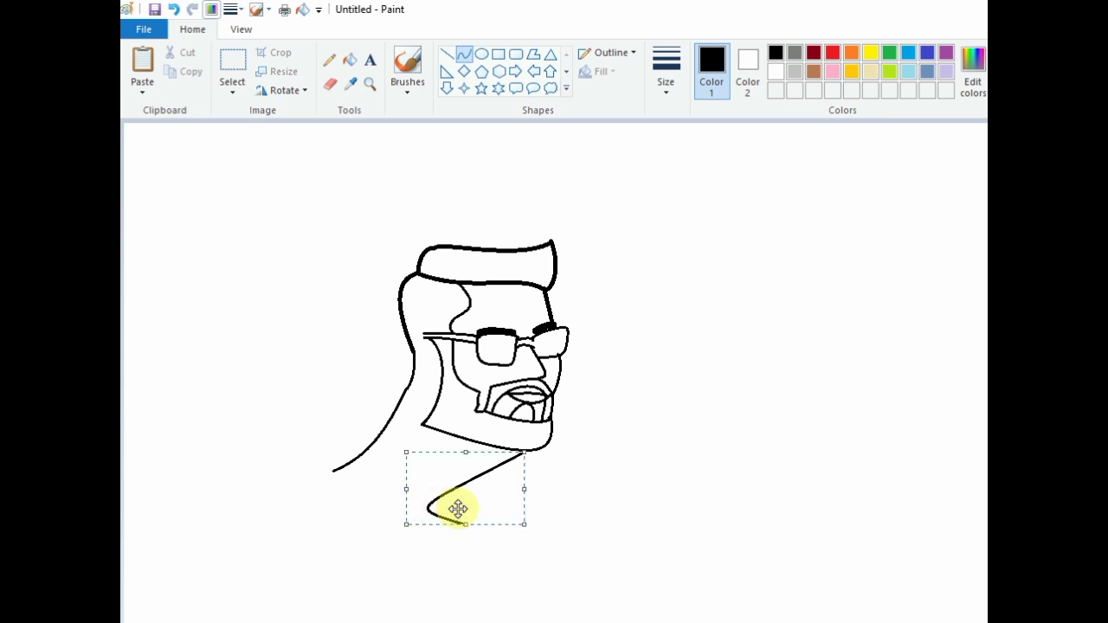
{"action": "key", "text": "ctrl+z"}
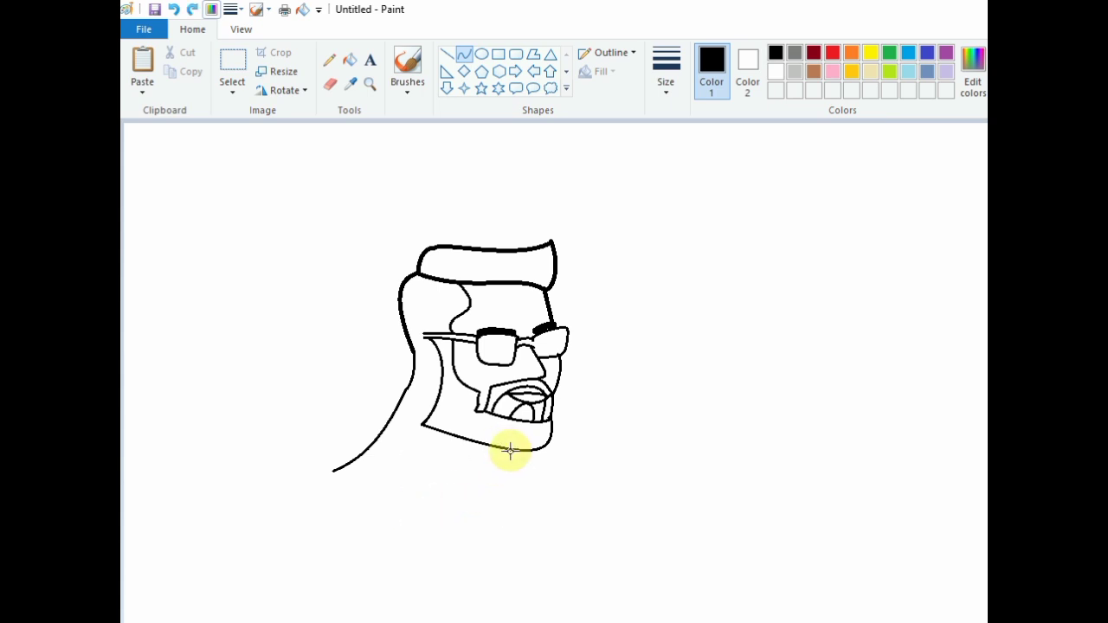
Draw the shirt's curved neckline from under the chin down and around to the back end of the neck line
{"action": "left_click_drag", "start_coordinate": [510, 449], "coordinate": [349, 464]}
{"action": "mouse_move", "coordinate": [511, 456]}
{"action": "left_mouse_down"}
{"action": "mouse_move", "coordinate": [508, 470]}
{"action": "mouse_move", "coordinate": [410, 527]}
{"action": "mouse_move", "coordinate": [413, 545]}
{"action": "left_mouse_up"}
{"action": "left_click", "coordinate": [426, 544]}
{"action": "left_click", "coordinate": [594, 509]}
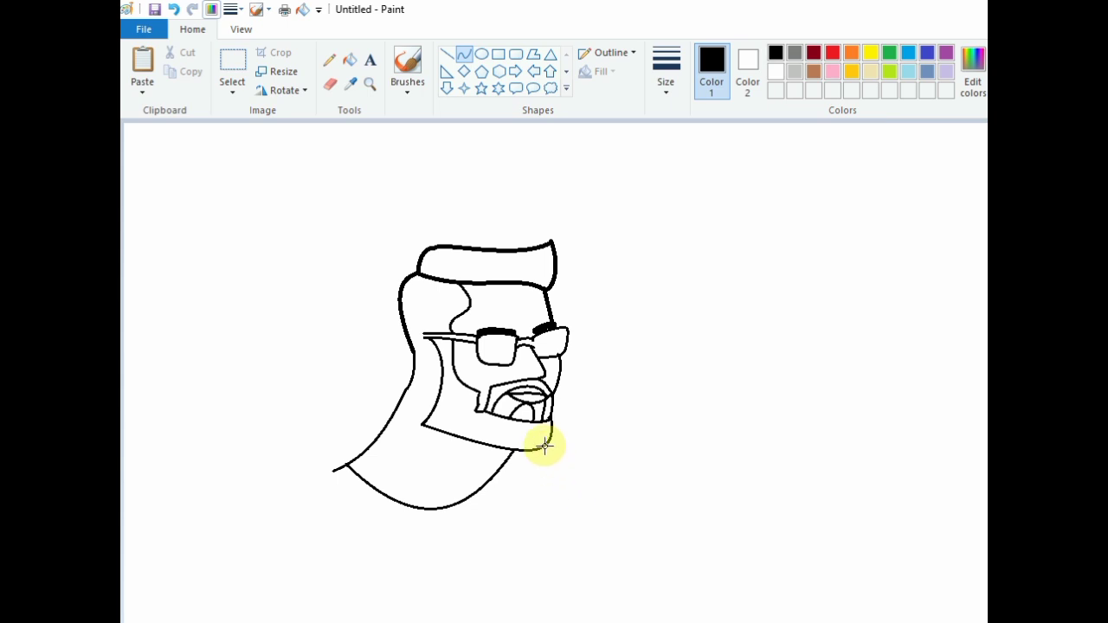
Draw the front and back shoulder curves and close the bust with a long, nearly horizontal base line
{"action": "left_click_drag", "start_coordinate": [545, 446], "coordinate": [687, 525]}
{"action": "left_click_drag", "start_coordinate": [591, 450], "coordinate": [596, 443]}
{"action": "left_click_drag", "start_coordinate": [631, 488], "coordinate": [649, 485]}
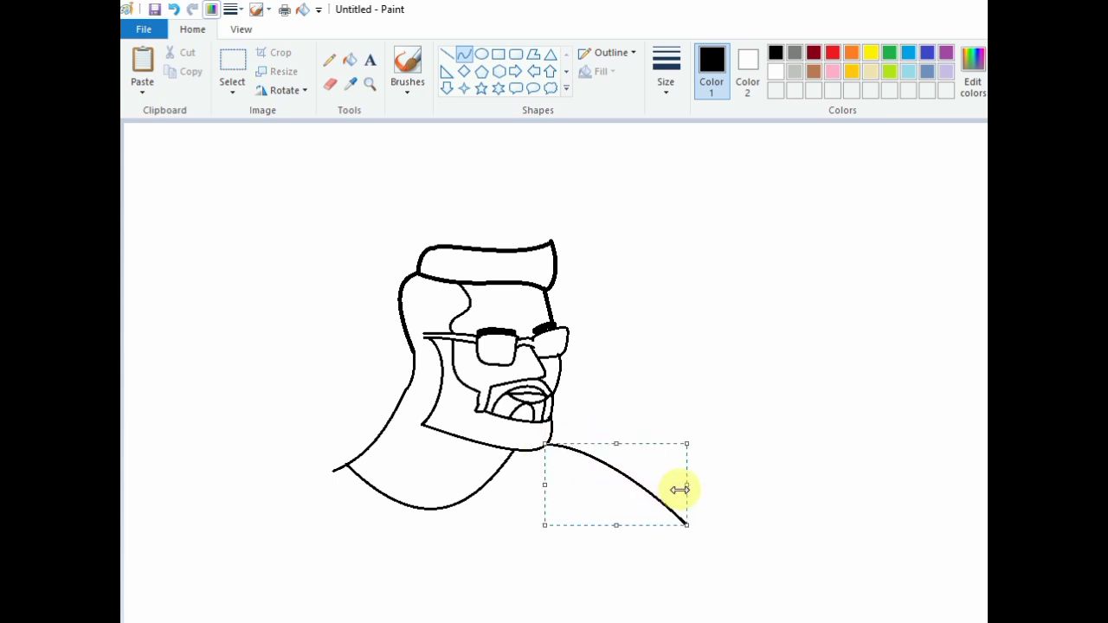
{"action": "left_click", "coordinate": [364, 487]}
{"action": "mouse_move", "coordinate": [344, 466]}
{"action": "left_mouse_down"}
{"action": "mouse_move", "coordinate": [259, 518]}
{"action": "mouse_move", "coordinate": [779, 530]}
{"action": "mouse_move", "coordinate": [774, 523]}
{"action": "left_mouse_up"}
{"action": "left_click", "coordinate": [192, 573]}
{"action": "left_click", "coordinate": [500, 532]}
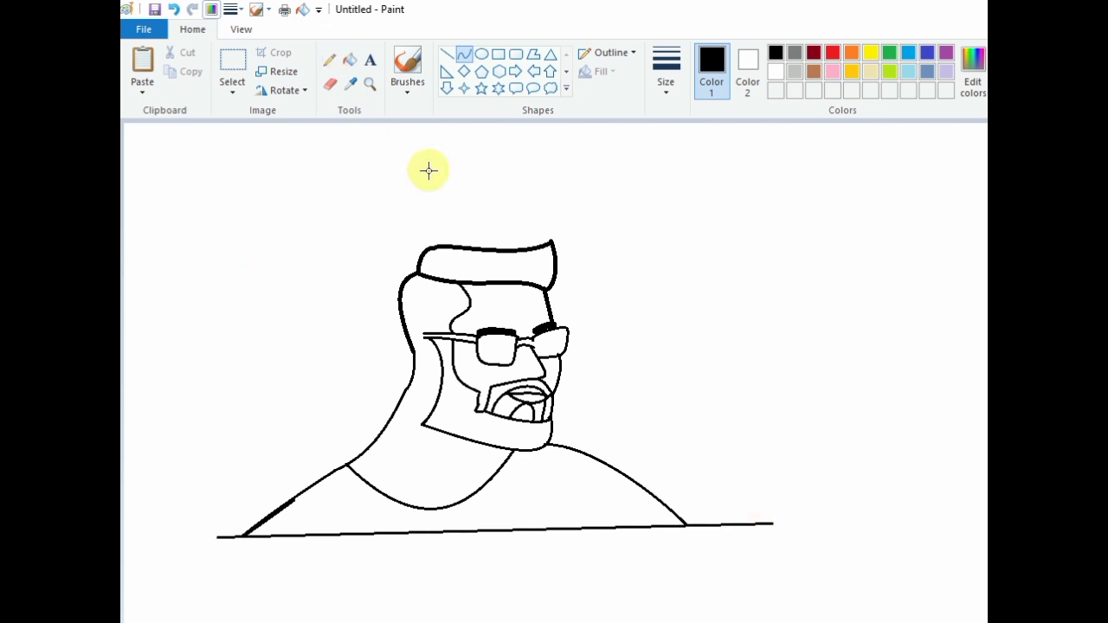
Draw the ear with its inner fold at the end of the temple arm, and the hairline from the ear down to the neck
{"action": "left_click", "coordinate": [464, 55]}
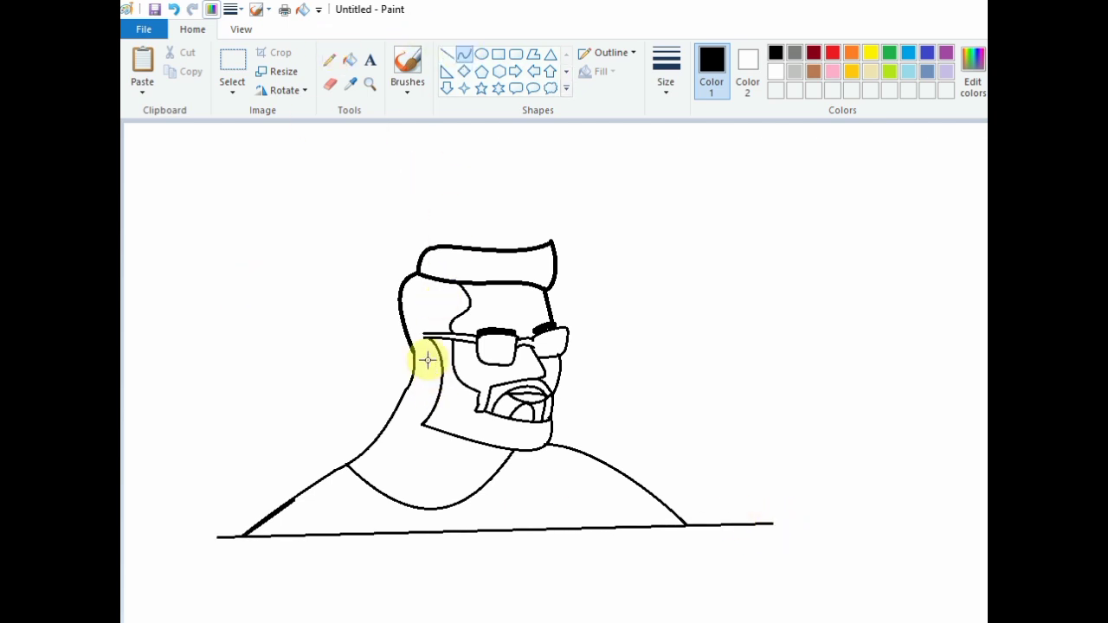
{"action": "mouse_move", "coordinate": [423, 333]}
{"action": "left_mouse_down"}
{"action": "mouse_move", "coordinate": [426, 369]}
{"action": "mouse_move", "coordinate": [408, 317]}
{"action": "mouse_move", "coordinate": [414, 374]}
{"action": "mouse_move", "coordinate": [450, 385]}
{"action": "mouse_move", "coordinate": [430, 356]}
{"action": "mouse_move", "coordinate": [400, 354]}
{"action": "left_mouse_up"}
{"action": "key", "text": "ctrl+z"}
{"action": "left_click", "coordinate": [468, 353]}
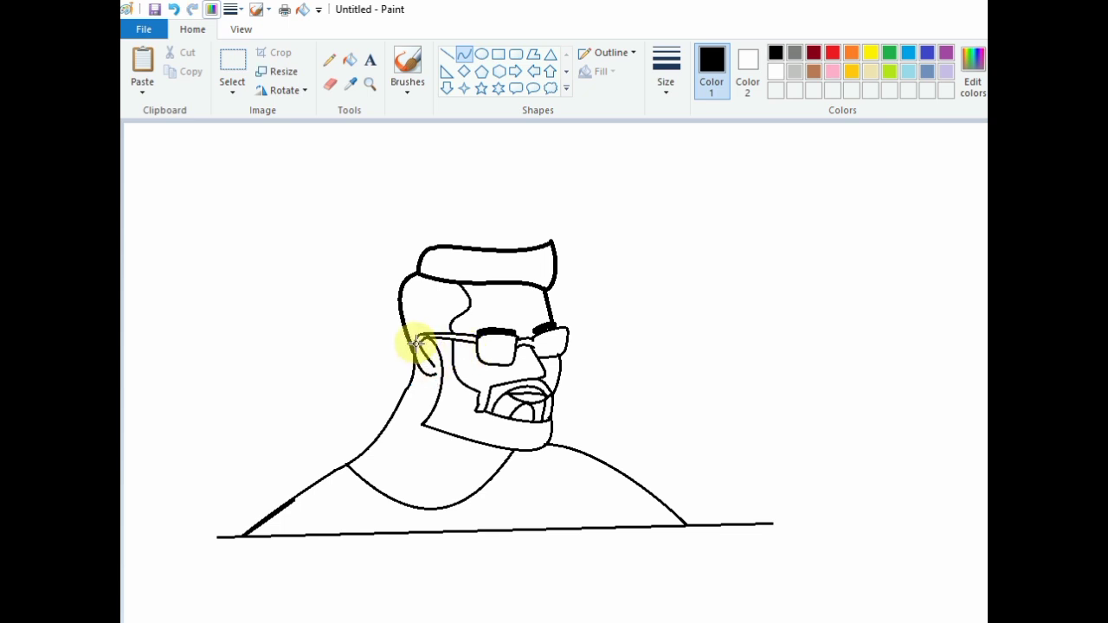
{"action": "mouse_move", "coordinate": [416, 343]}
{"action": "left_mouse_down"}
{"action": "mouse_move", "coordinate": [421, 364]}
{"action": "mouse_move", "coordinate": [455, 359]}
{"action": "left_mouse_up"}
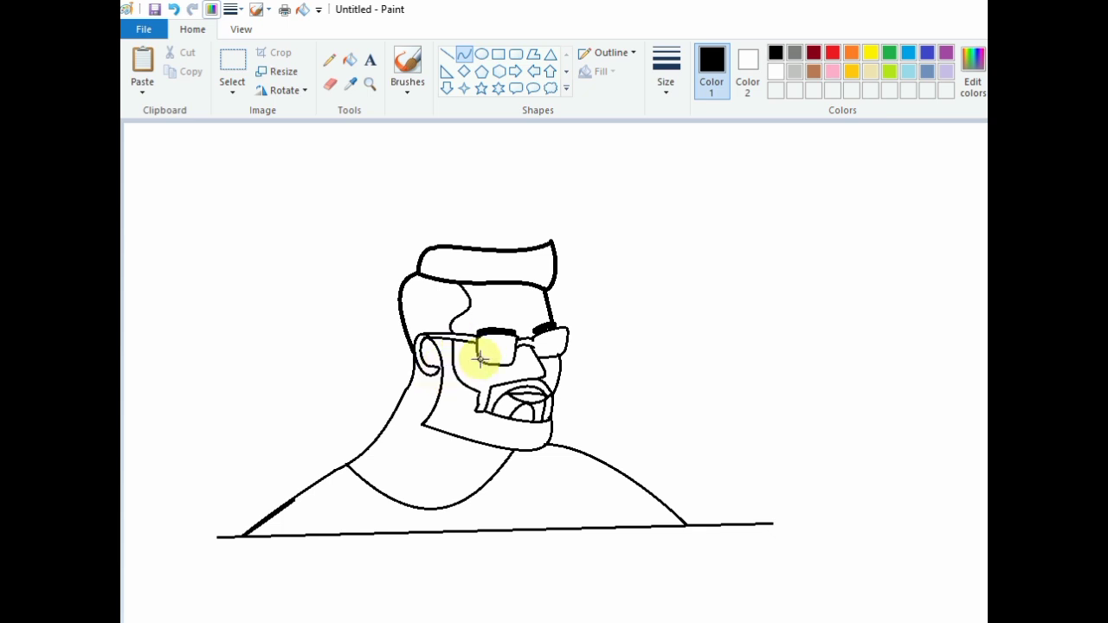
{"action": "left_click_drag", "start_coordinate": [481, 359], "coordinate": [426, 337]}
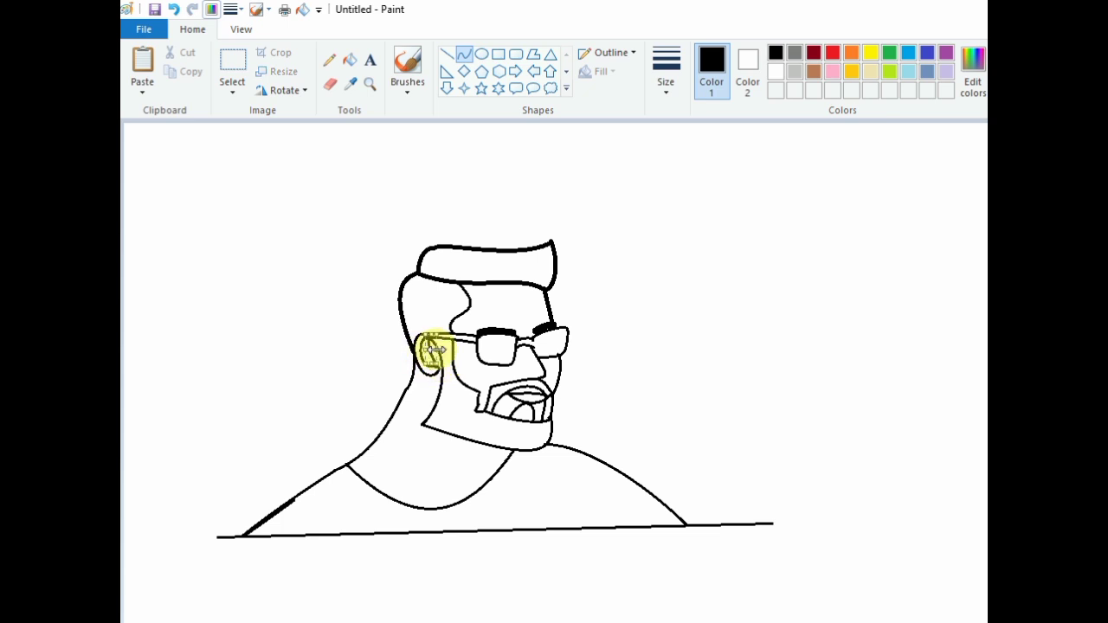
{"action": "left_click", "coordinate": [494, 348]}
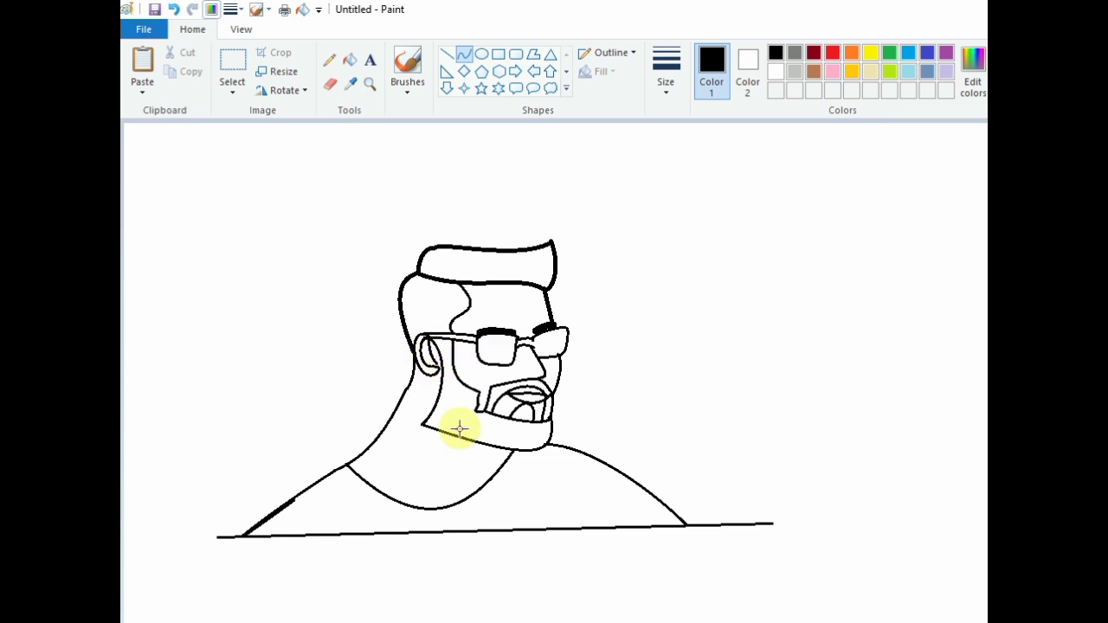
{"action": "left_click_drag", "start_coordinate": [427, 372], "coordinate": [410, 403]}
Fill the side hair, the hair behind the ear, the beard, the moustache and the chin patch with black
{"action": "left_click", "coordinate": [350, 58]}
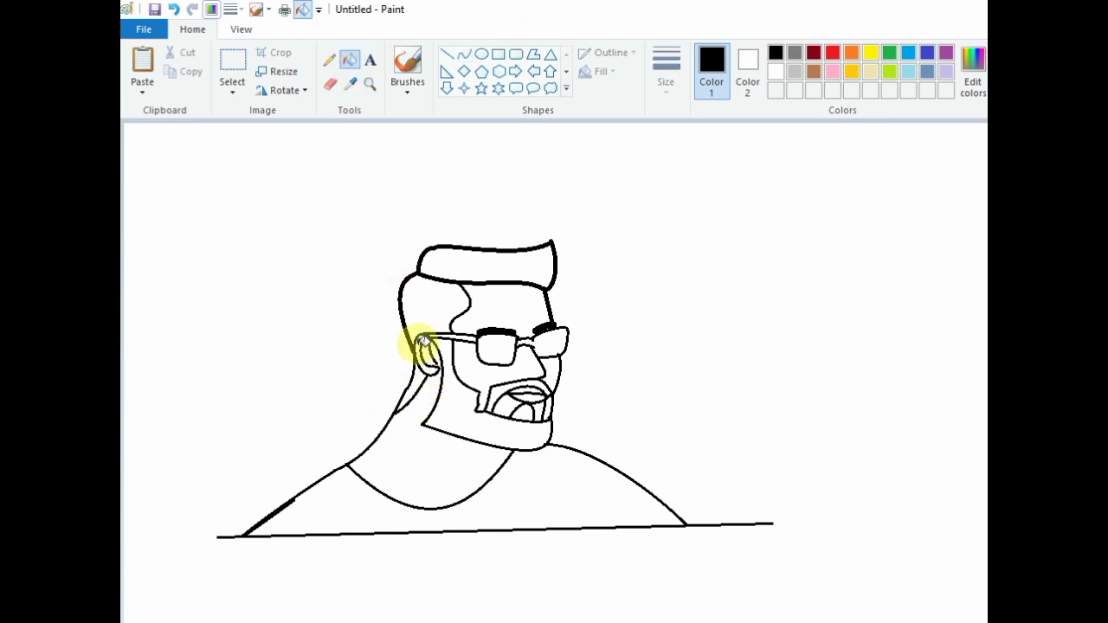
{"action": "left_click", "coordinate": [417, 361]}
{"action": "left_click", "coordinate": [439, 293]}
{"action": "left_click", "coordinate": [454, 370]}
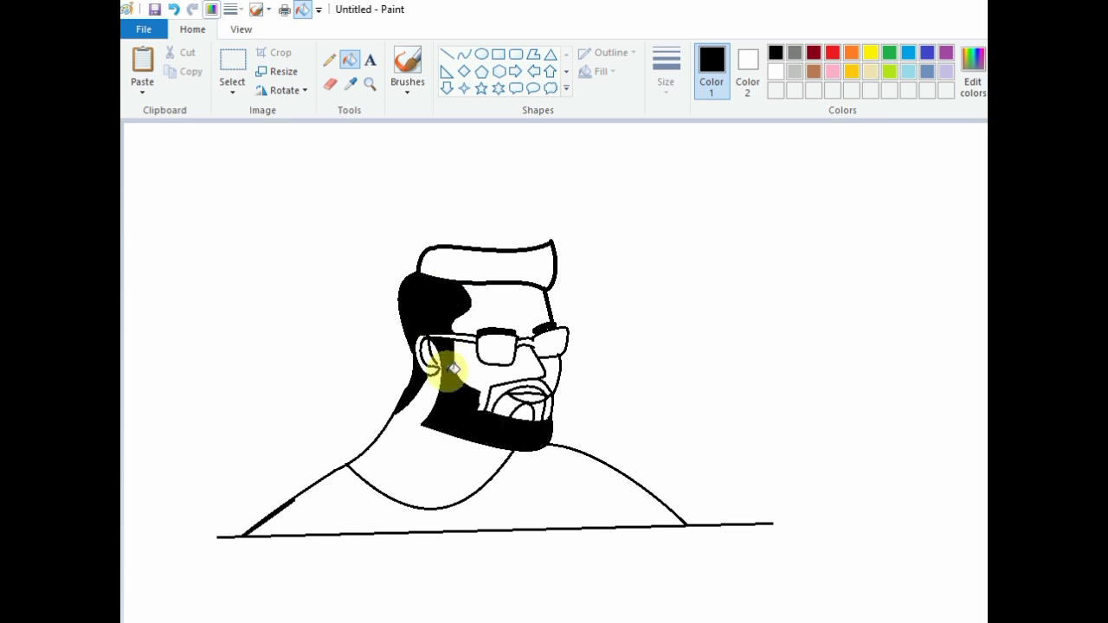
{"action": "left_click", "coordinate": [504, 391]}
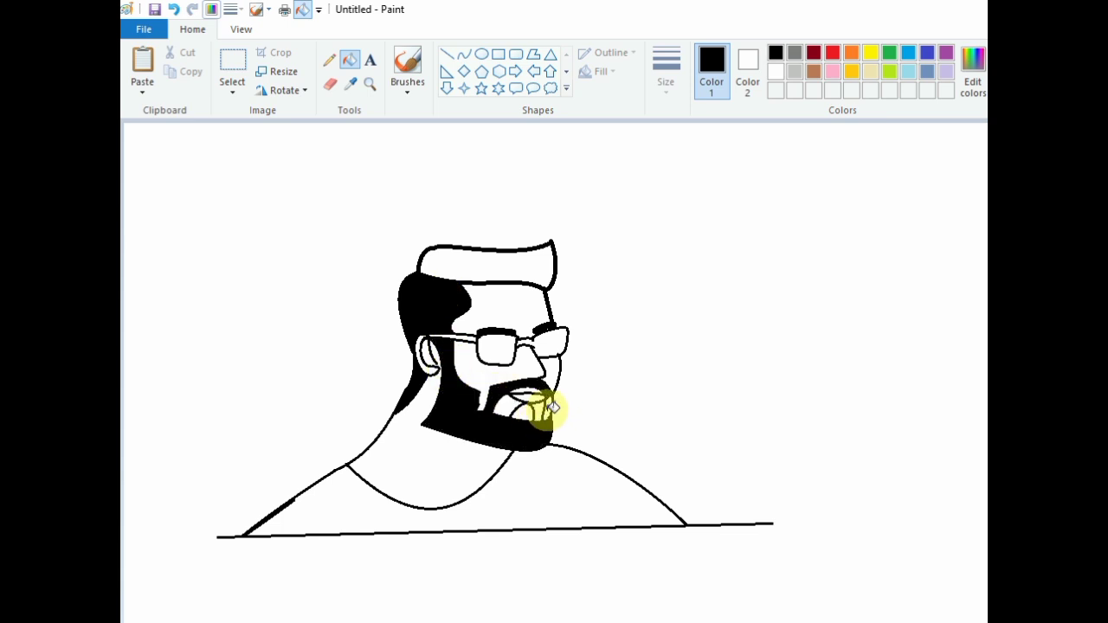
{"action": "left_click", "coordinate": [525, 410]}
Fill both lenses, the temple arm and the top hair tuft with black
{"action": "left_click", "coordinate": [561, 340]}
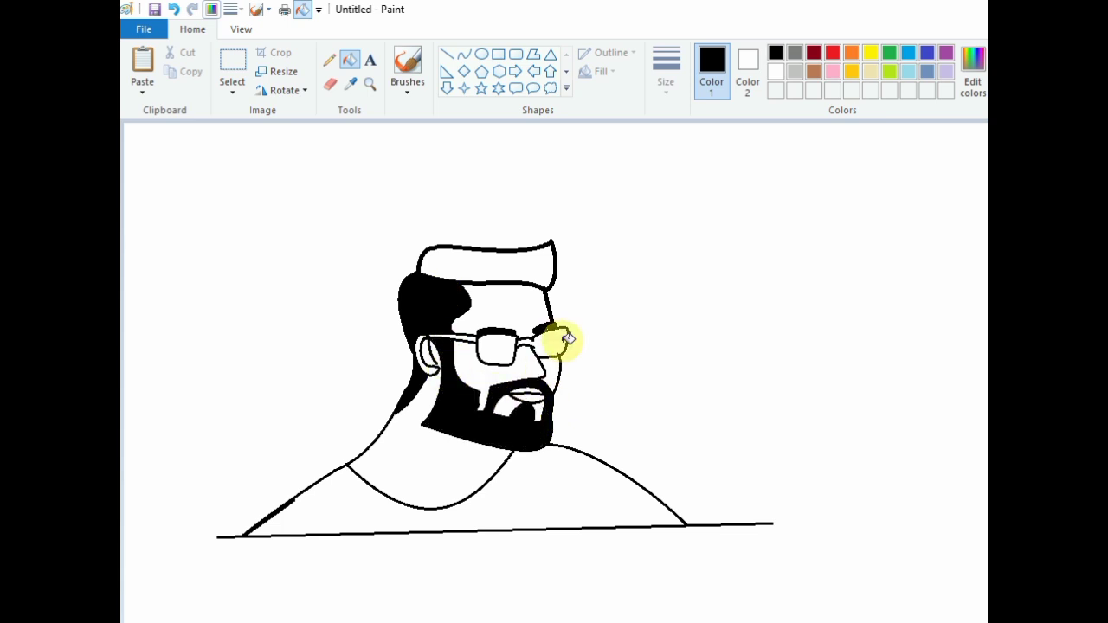
{"action": "left_click", "coordinate": [508, 346]}
{"action": "left_click", "coordinate": [450, 354]}
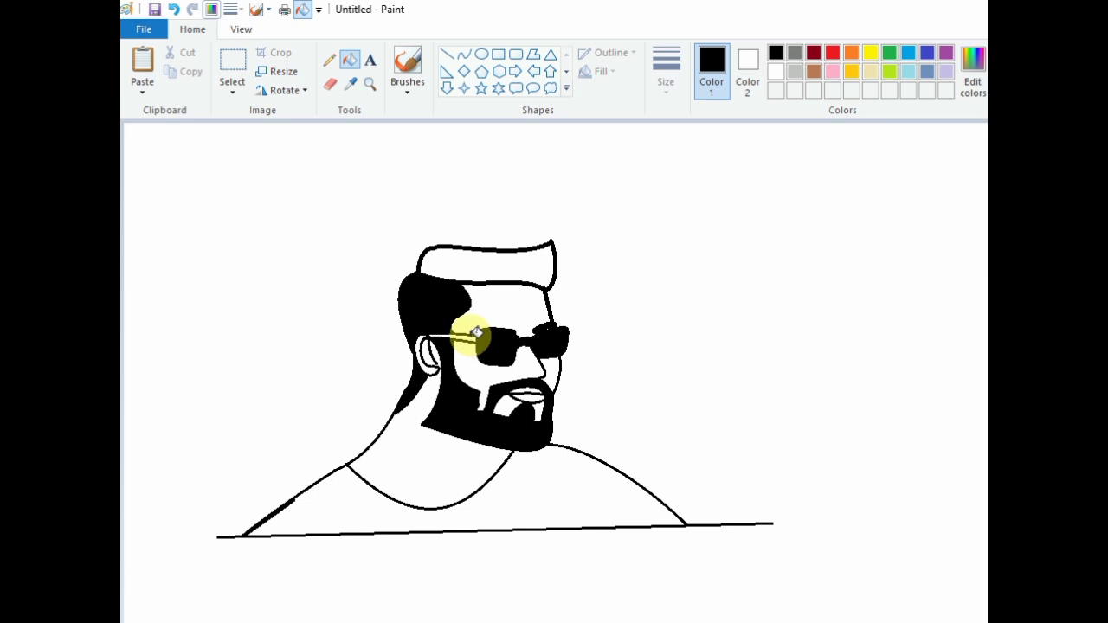
{"action": "left_click", "coordinate": [476, 335]}
{"action": "left_click", "coordinate": [504, 262]}
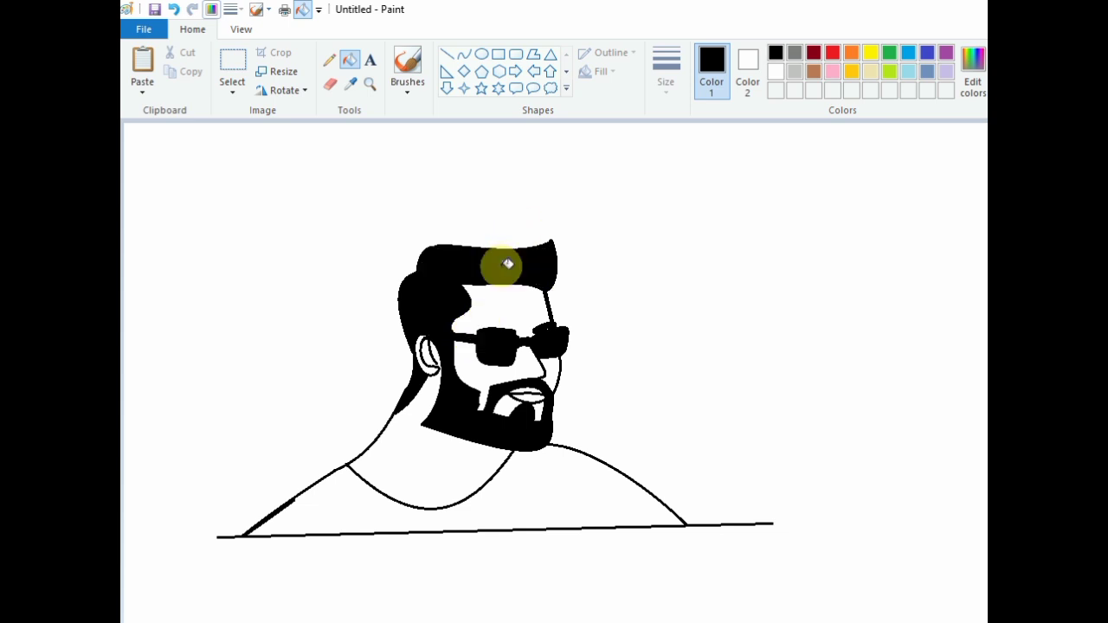
Fill the shirt with a custom very dark grey, replacing a trial black fill
{"action": "left_click", "coordinate": [588, 494]}
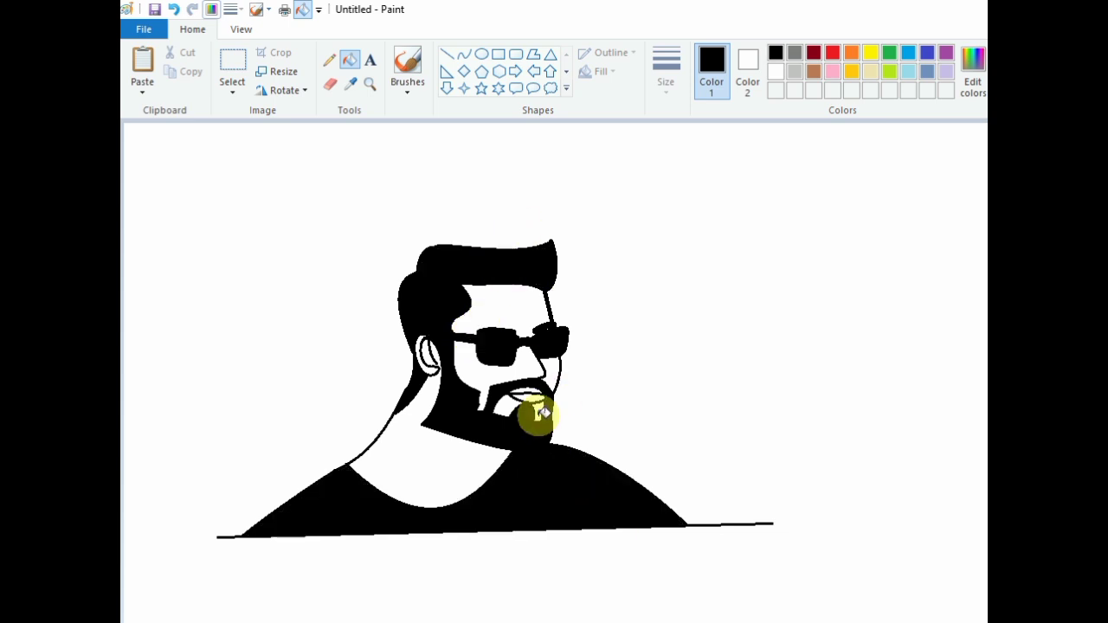
{"action": "key", "text": "ctrl+z"}
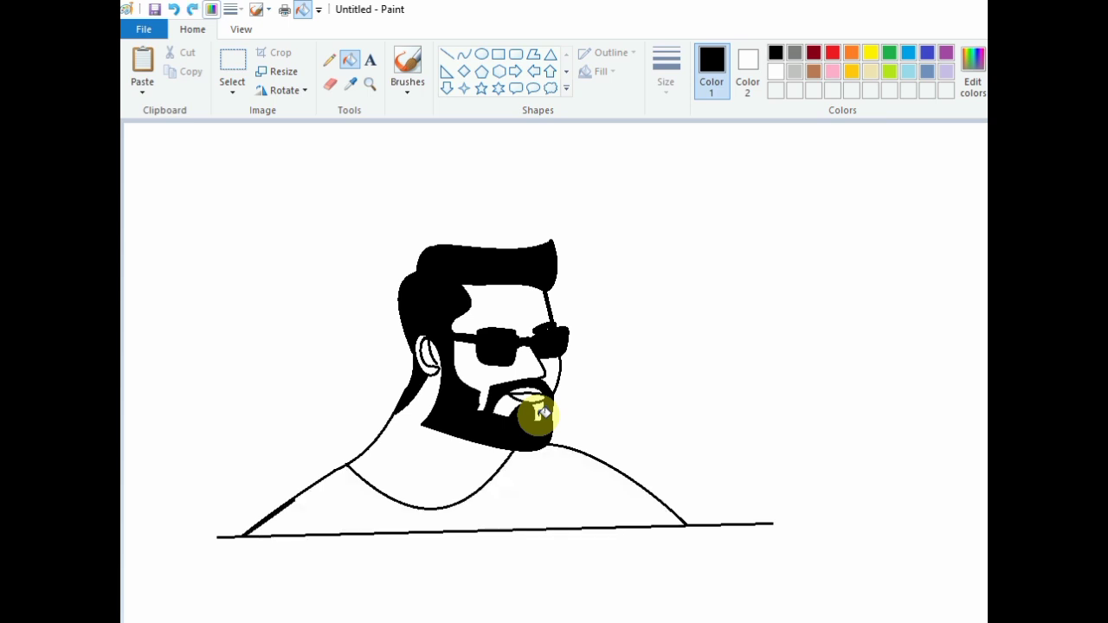
{"action": "left_click", "coordinate": [794, 52]}
{"action": "left_click", "coordinate": [973, 78]}
{"action": "left_click", "coordinate": [850, 347]}
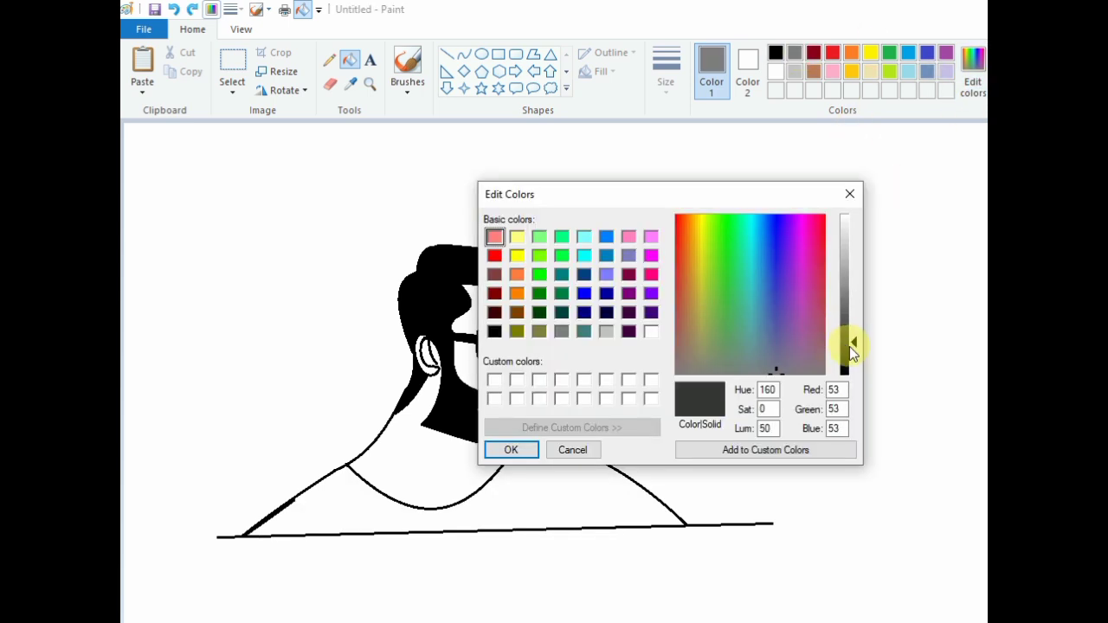
{"action": "left_click", "coordinate": [849, 349]}
{"action": "left_click", "coordinate": [509, 450]}
{"action": "left_click", "coordinate": [548, 477]}
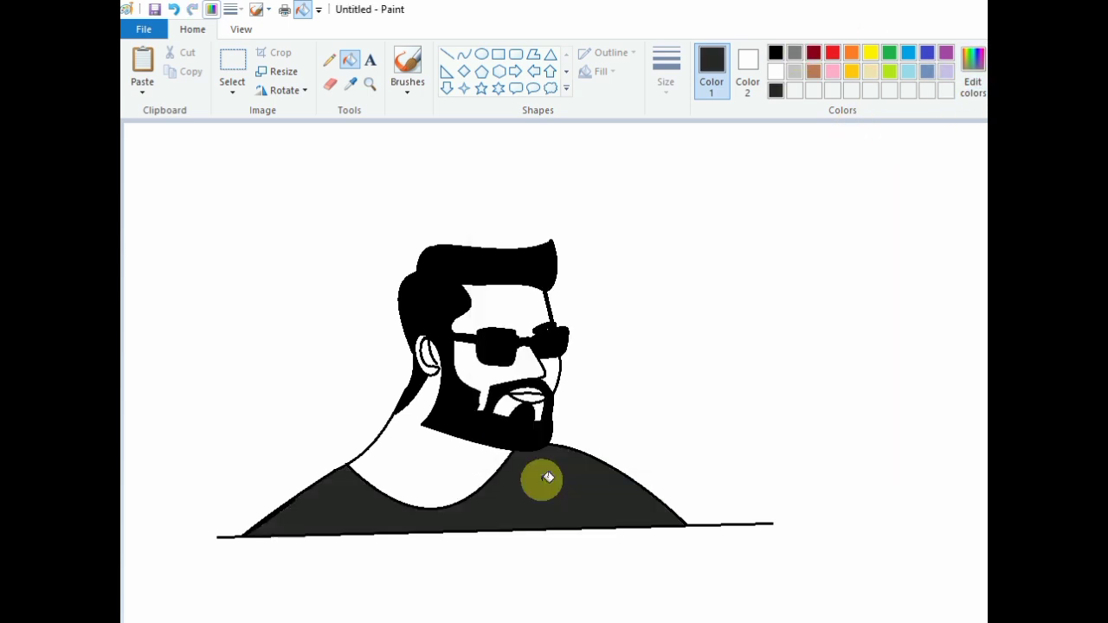
Mix a darker mustard shade from the light yellow palette colour and fill the neck with it
{"action": "left_click", "coordinate": [871, 69]}
{"action": "left_click", "coordinate": [973, 78]}
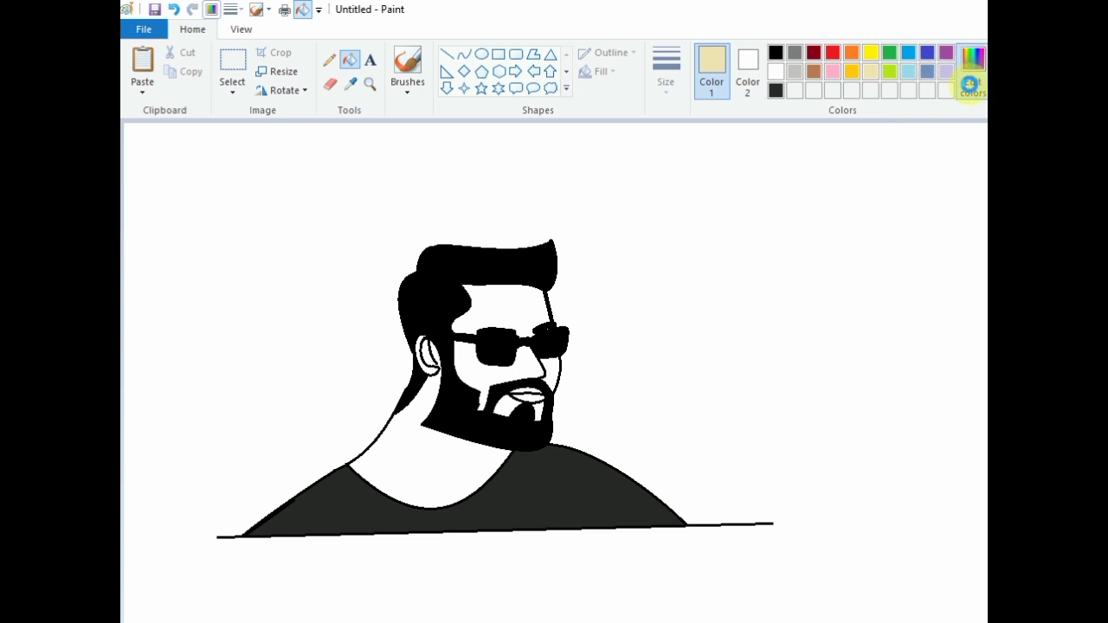
{"action": "left_click", "coordinate": [854, 299]}
{"action": "left_click", "coordinate": [511, 451]}
{"action": "left_click", "coordinate": [443, 456]}
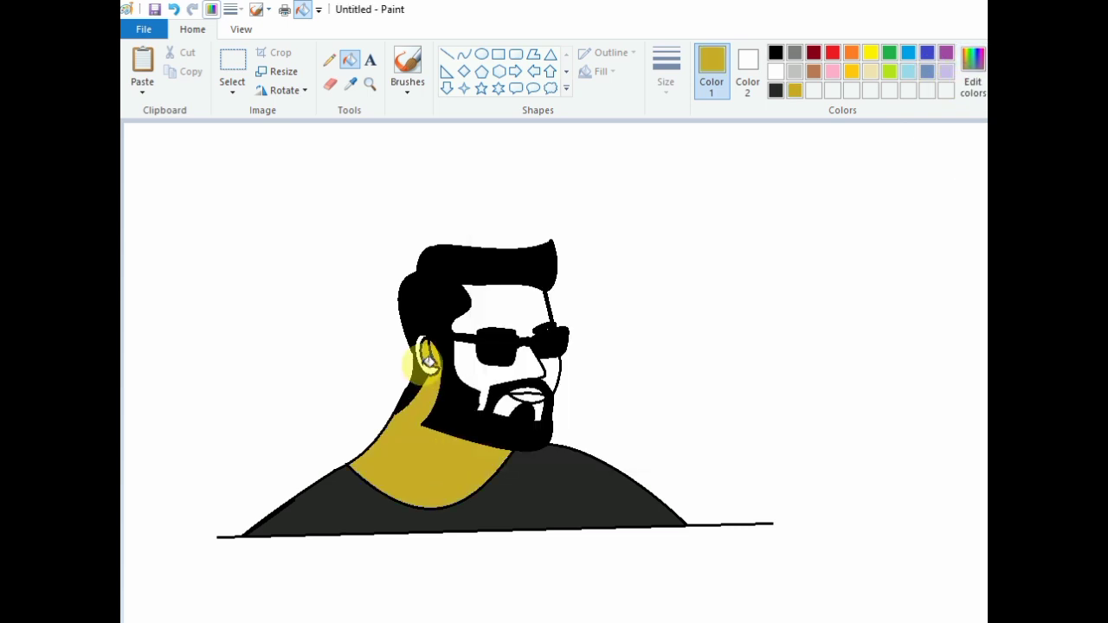
Fill the ear, cheeks, chin areas and forehead with the mustard skin colour, undoing the fill that spills over the black areas
{"action": "left_click", "coordinate": [424, 355]}
{"action": "left_click", "coordinate": [477, 369]}
{"action": "left_click", "coordinate": [558, 374]}
{"action": "left_click", "coordinate": [525, 410]}
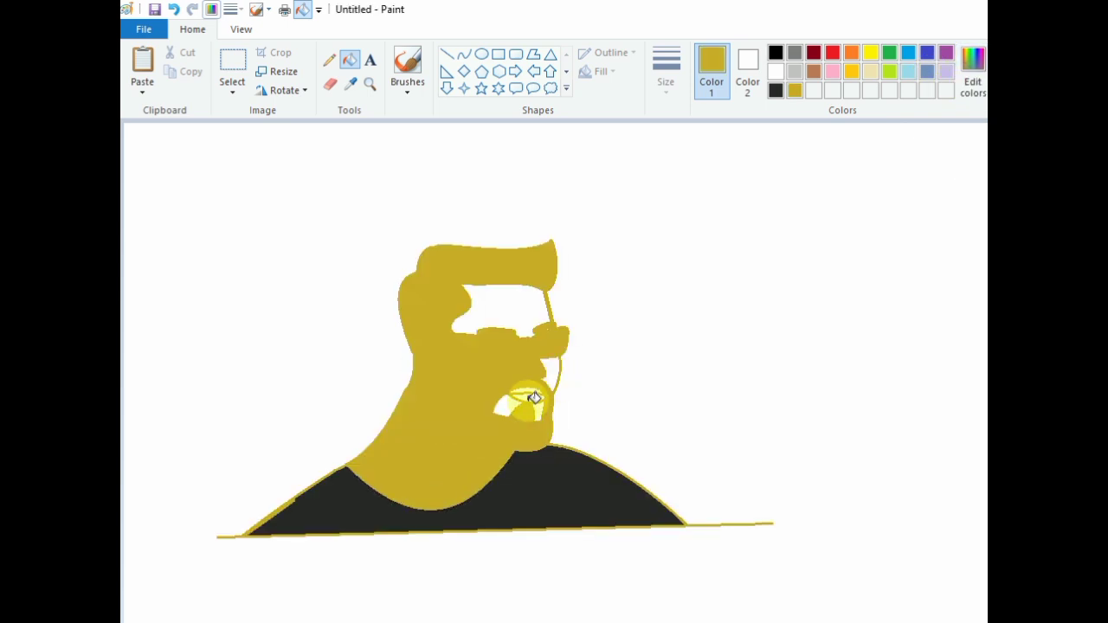
{"action": "key", "text": "ctrl+z"}
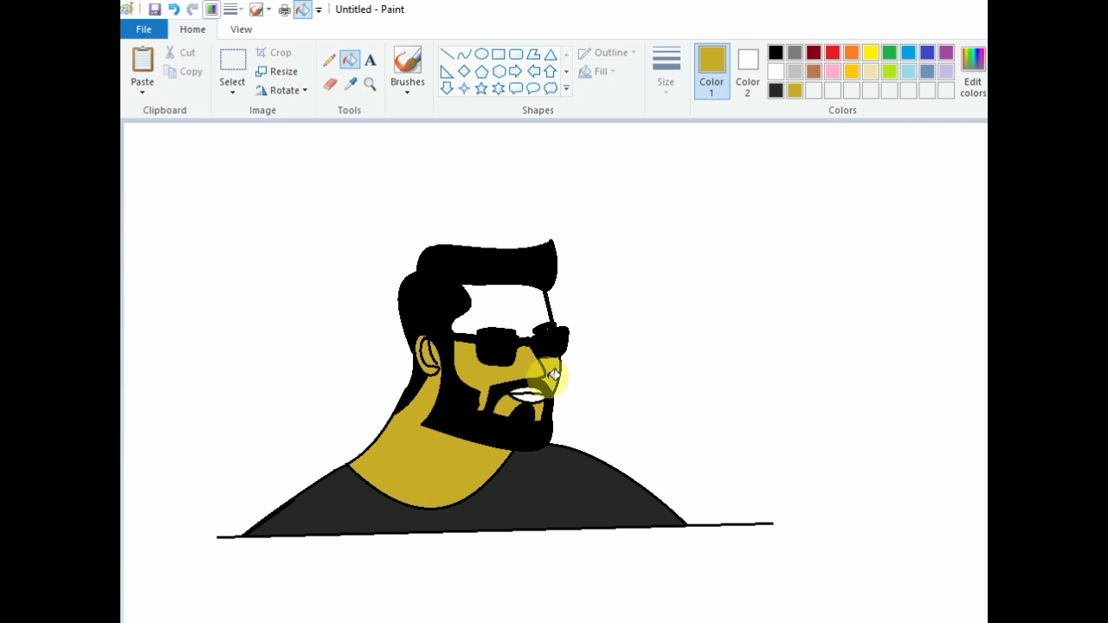
{"action": "left_click", "coordinate": [507, 295]}
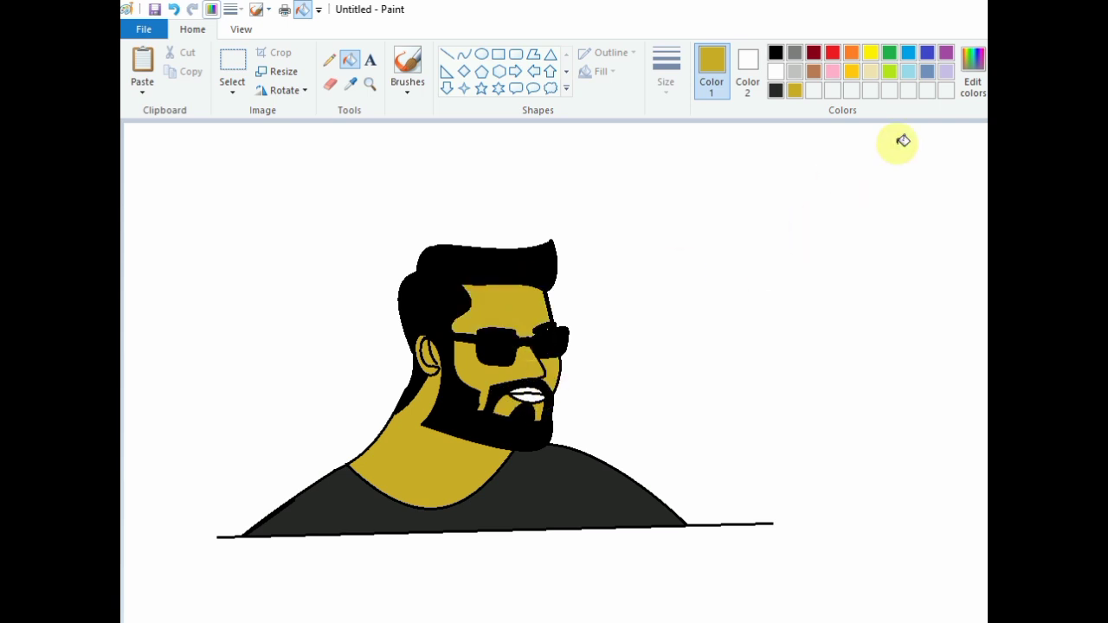
Darken the mustard into a custom dark brown and fill the lips with it
{"action": "left_click", "coordinate": [972, 69]}
{"action": "mouse_move", "coordinate": [849, 328]}
{"action": "left_mouse_down"}
{"action": "mouse_move", "coordinate": [863, 336]}
{"action": "mouse_move", "coordinate": [857, 345]}
{"action": "left_mouse_up"}
{"action": "left_click", "coordinate": [521, 461]}
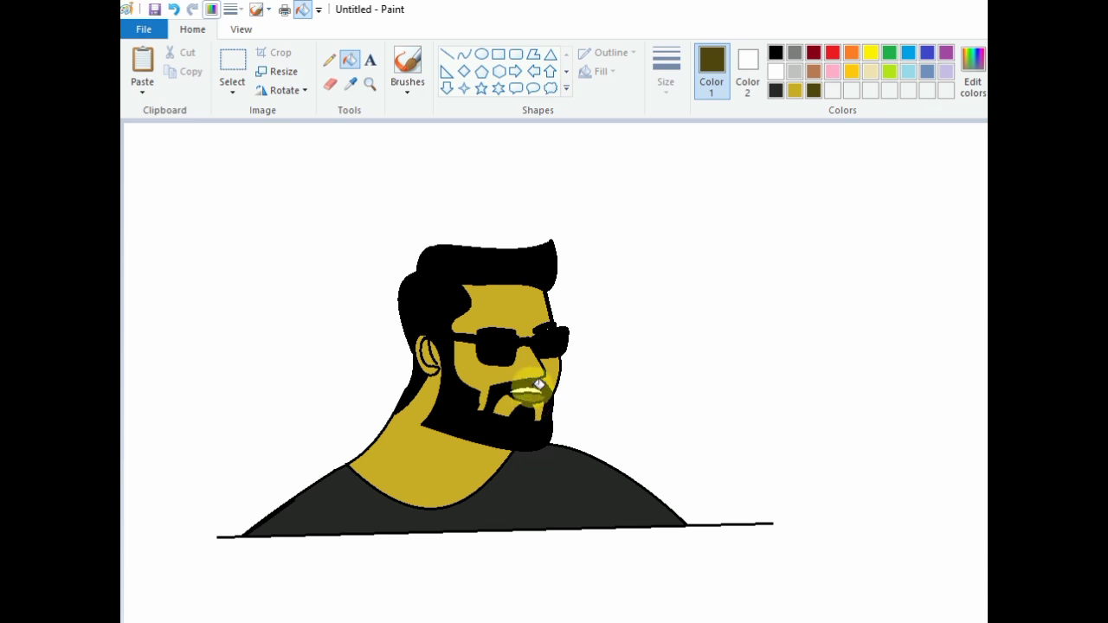
{"action": "left_click", "coordinate": [538, 387]}
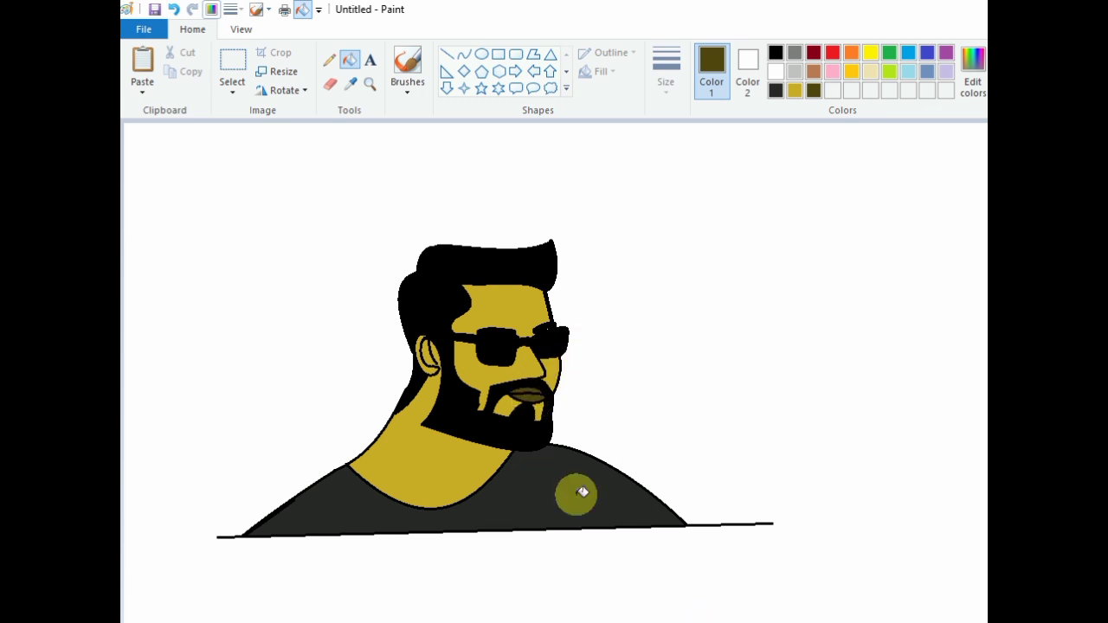